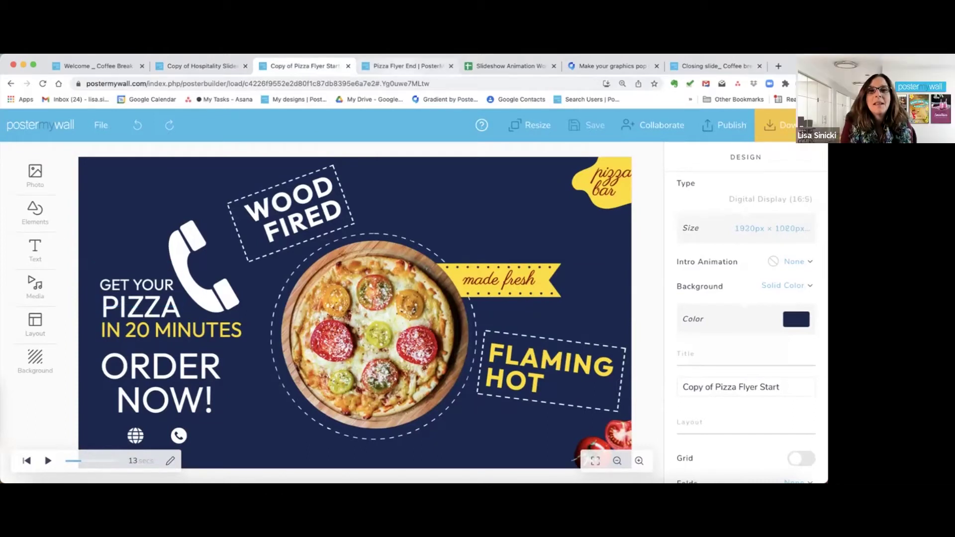
Play and pause the animation of the Pizza Flyer End design, and place its browser tab ahead of Copy of Pizza Flyer Start.
{"action": "left_click", "coordinate": [403, 66]}
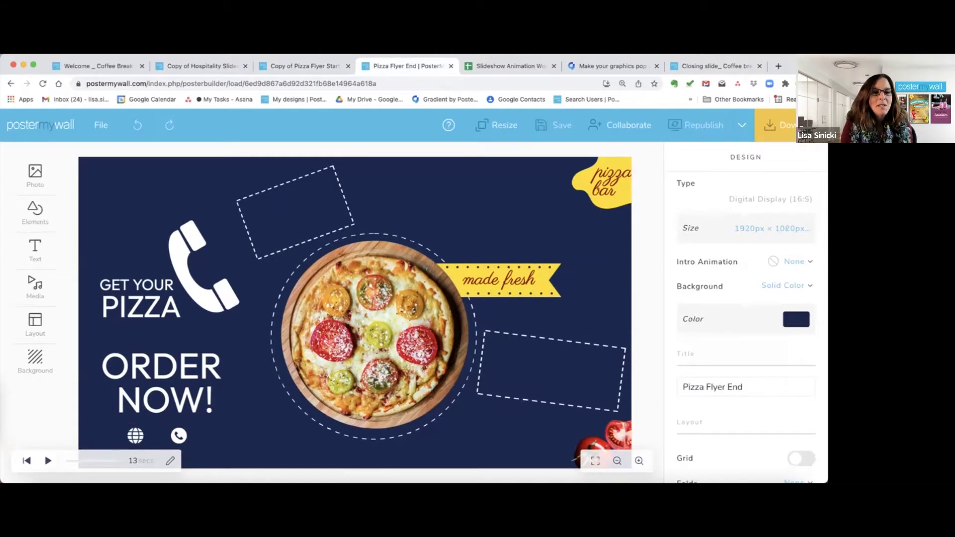
{"action": "key", "text": "space"}
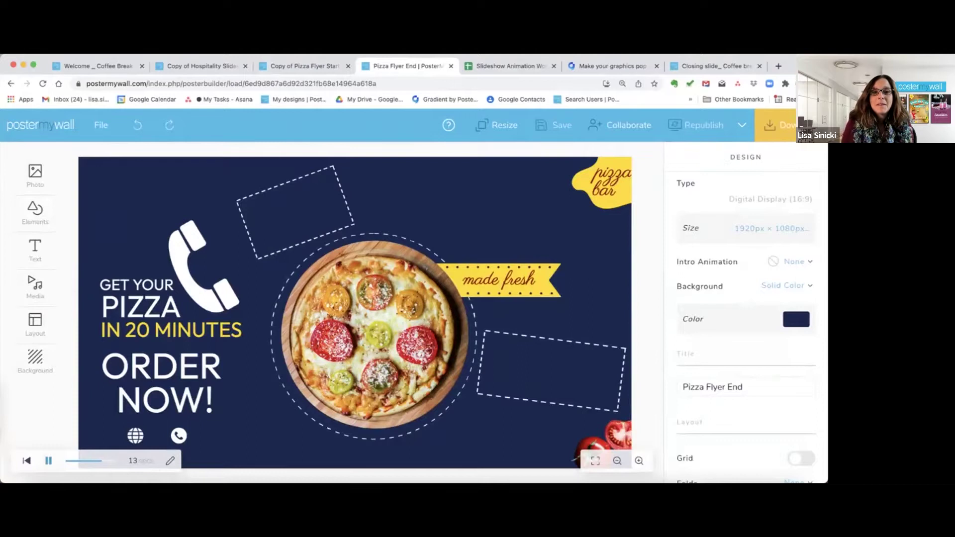
{"action": "key", "text": "space"}
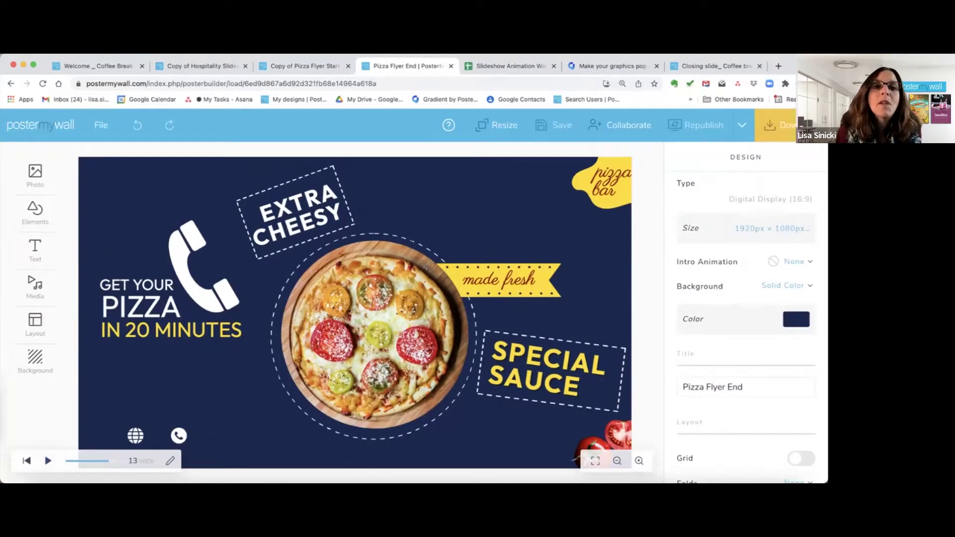
{"action": "left_click_drag", "start_coordinate": [403, 66], "coordinate": [300, 65]}
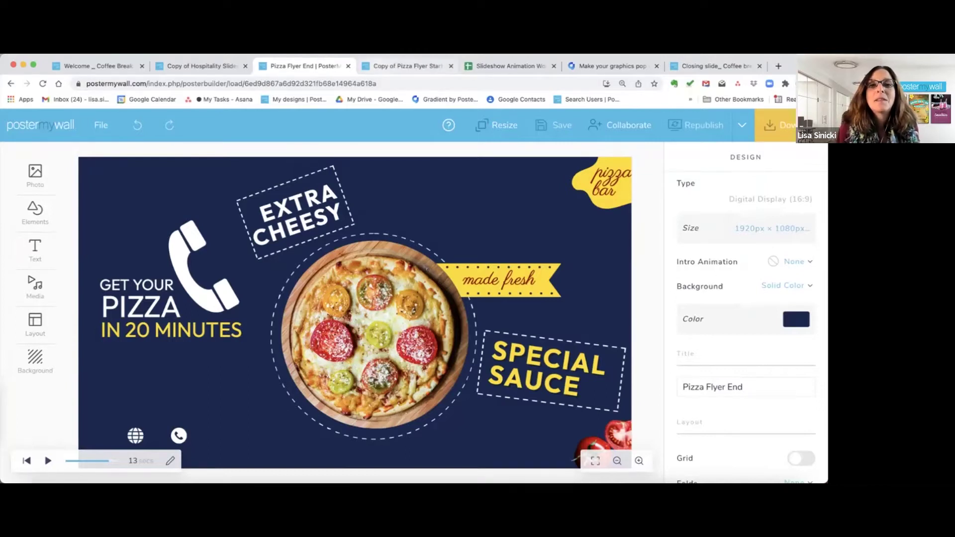
In Copy of Pizza Flyer Start, examine the font, size, alignment and spacing settings of the WOOD FIRED text.
{"action": "left_click", "coordinate": [403, 65]}
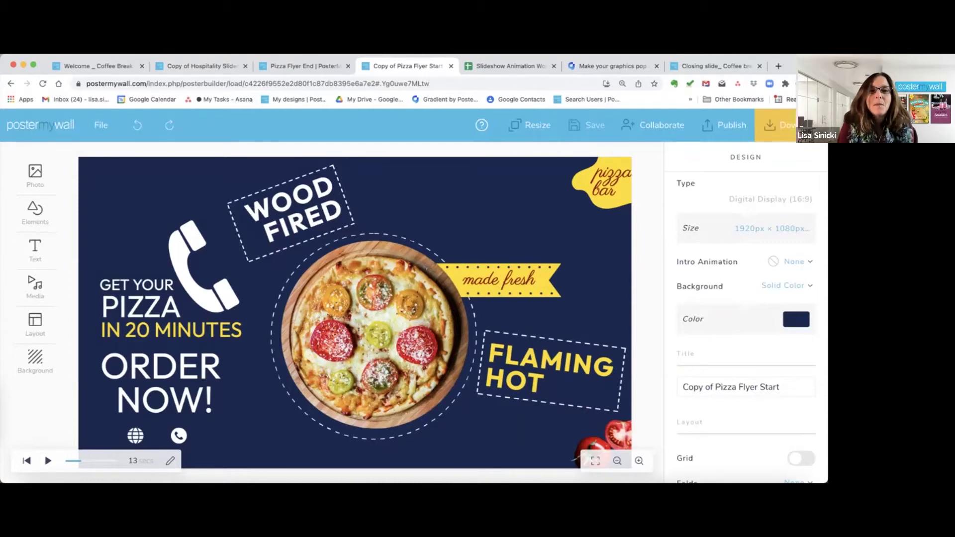
{"action": "left_click", "coordinate": [291, 212]}
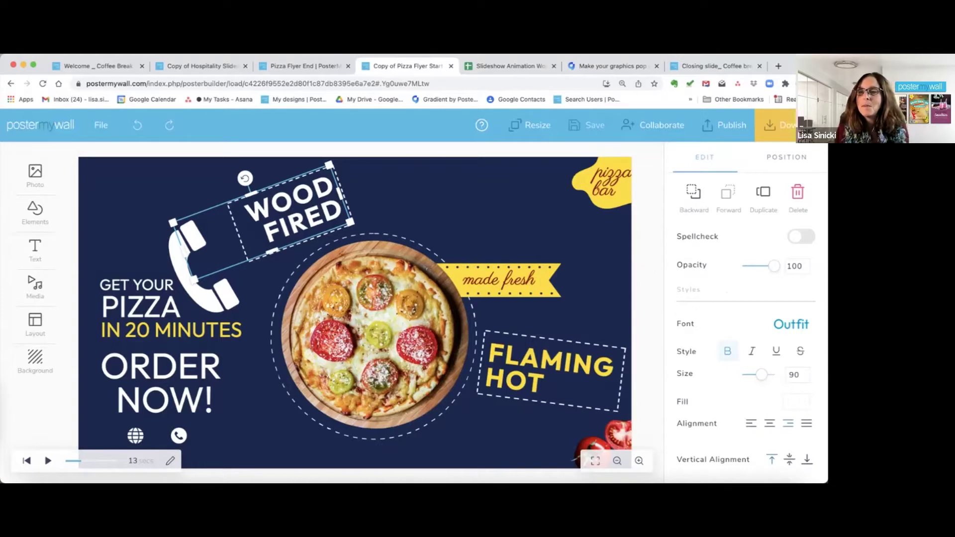
{"action": "scroll", "coordinate": [746, 324], "scroll_direction": "down", "scroll_amount": 3}
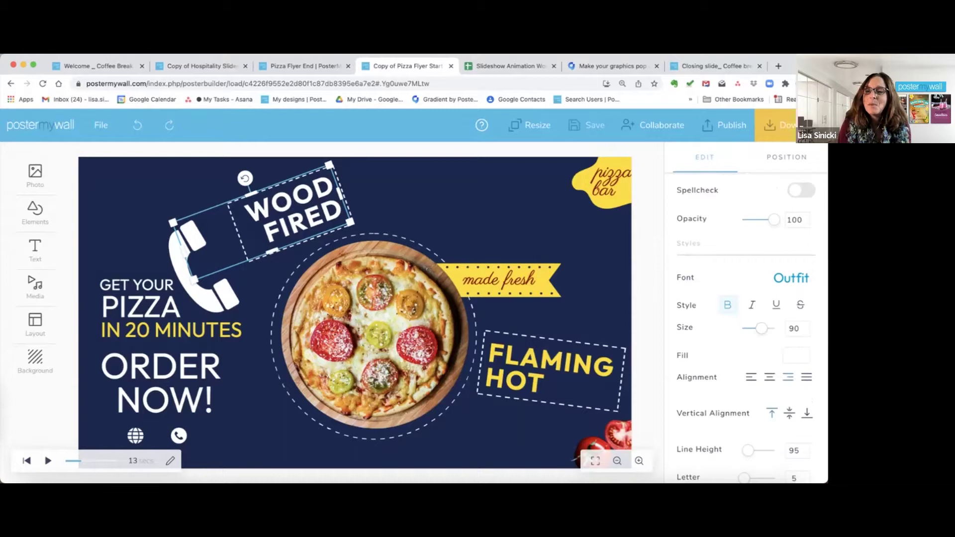
{"action": "scroll", "coordinate": [747, 323], "scroll_direction": "down", "scroll_amount": 2}
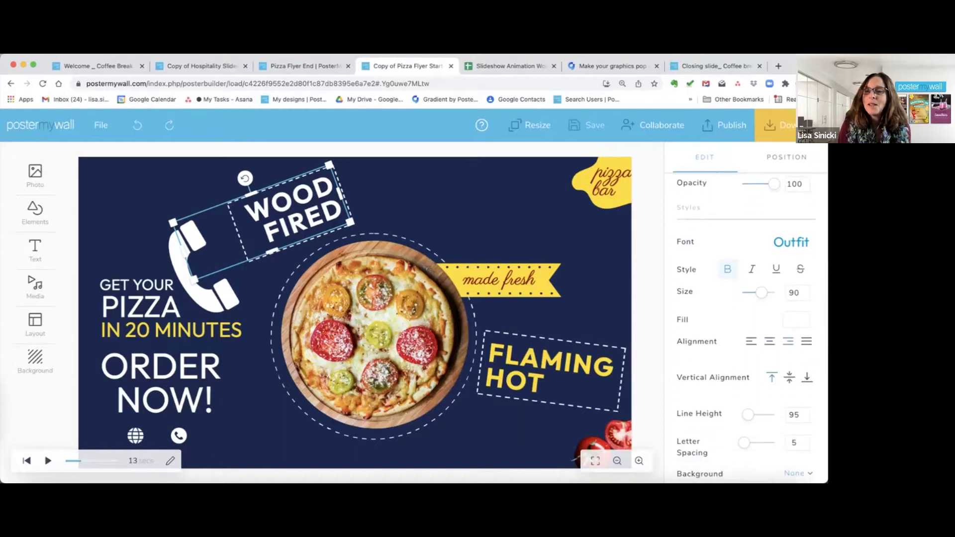
{"action": "scroll", "coordinate": [746, 323], "scroll_direction": "down", "scroll_amount": 2}
{"action": "scroll", "coordinate": [746, 323], "scroll_direction": "down", "scroll_amount": 1}
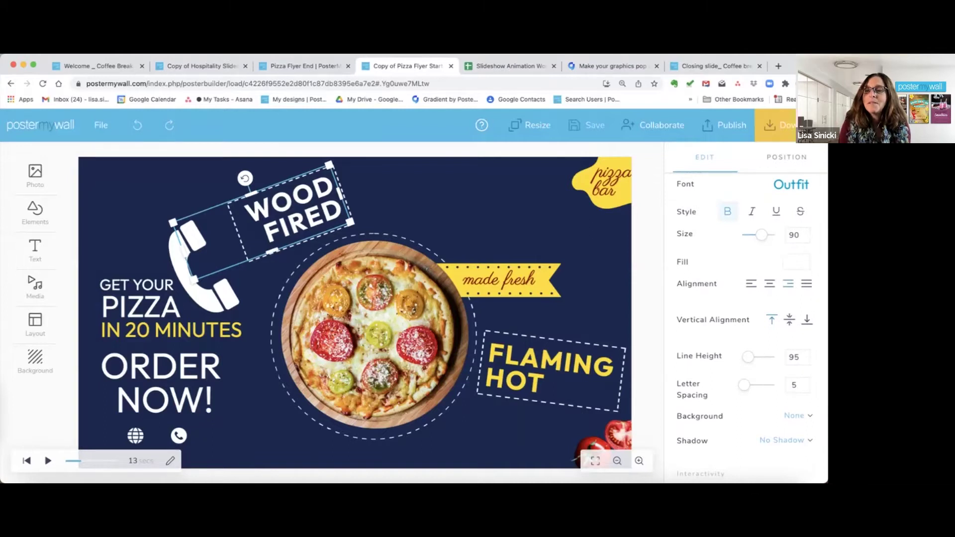
{"action": "scroll", "coordinate": [746, 323], "scroll_direction": "up", "scroll_amount": 5}
{"action": "scroll", "coordinate": [747, 323], "scroll_direction": "down", "scroll_amount": 4}
{"action": "scroll", "coordinate": [746, 323], "scroll_direction": "down", "scroll_amount": 1}
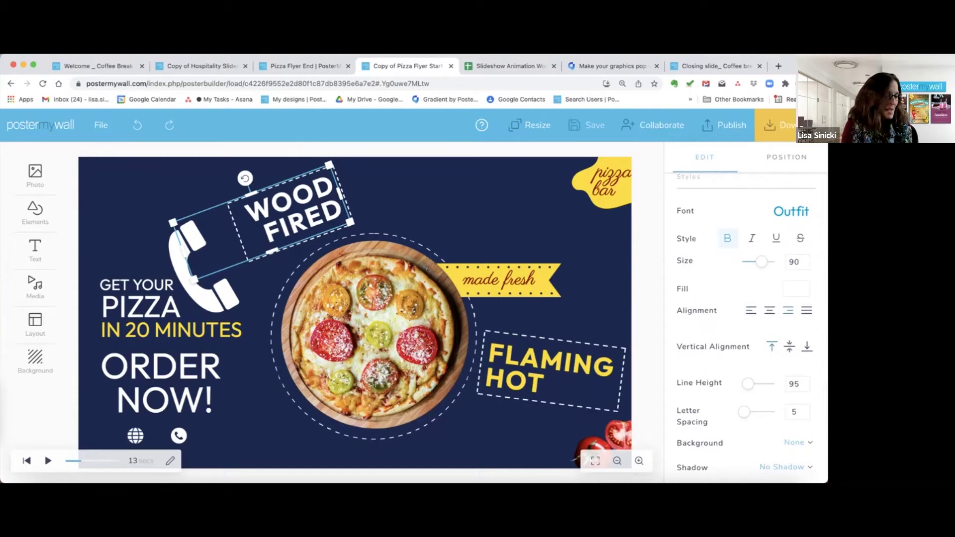
Move the WOOD FIRED text out of its dashed frame to above the made fresh banner, and add a text slideshow.
{"action": "left_click_drag", "start_coordinate": [291, 206], "coordinate": [504, 208]}
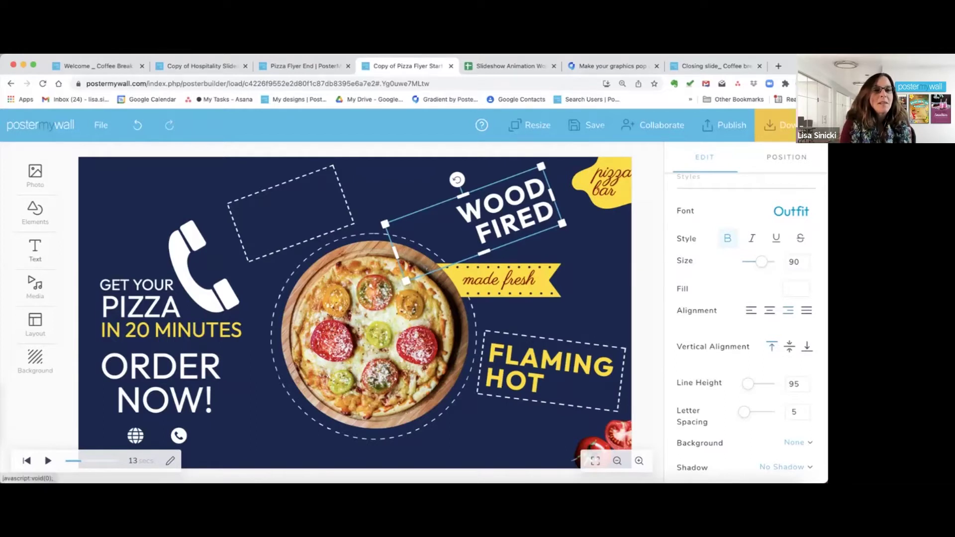
{"action": "left_click", "coordinate": [35, 251]}
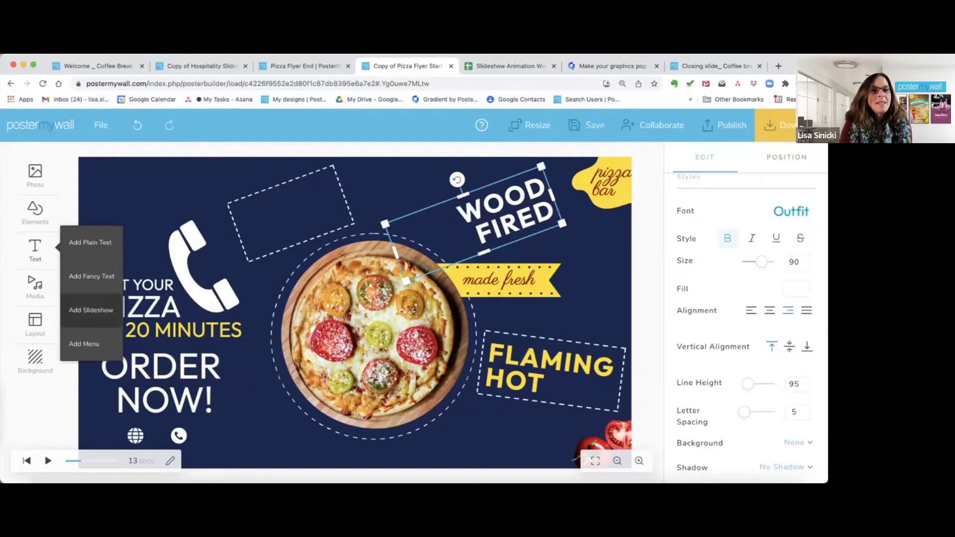
{"action": "left_click", "coordinate": [91, 310]}
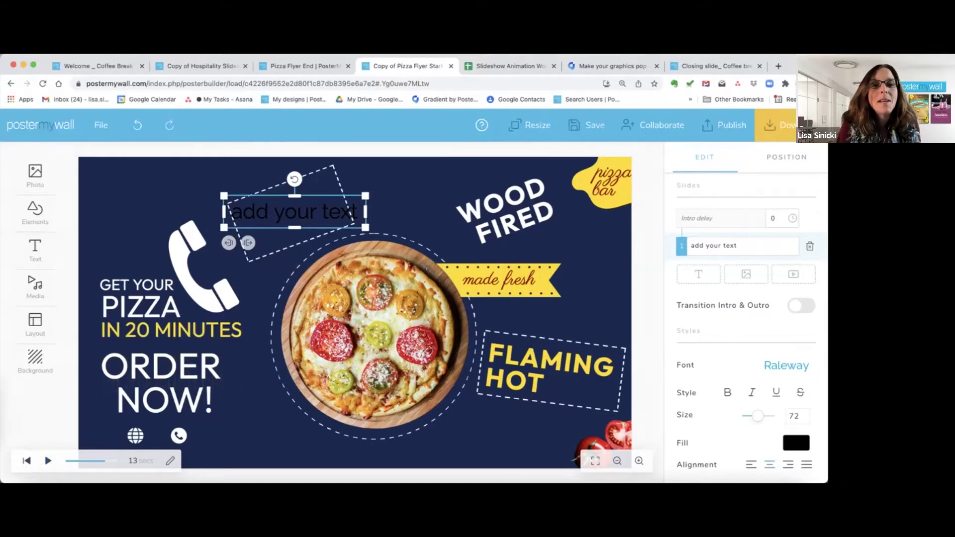
Replace the slideshow's placeholder text with WOOD and FIRED on two lines.
{"action": "left_click", "coordinate": [273, 211]}
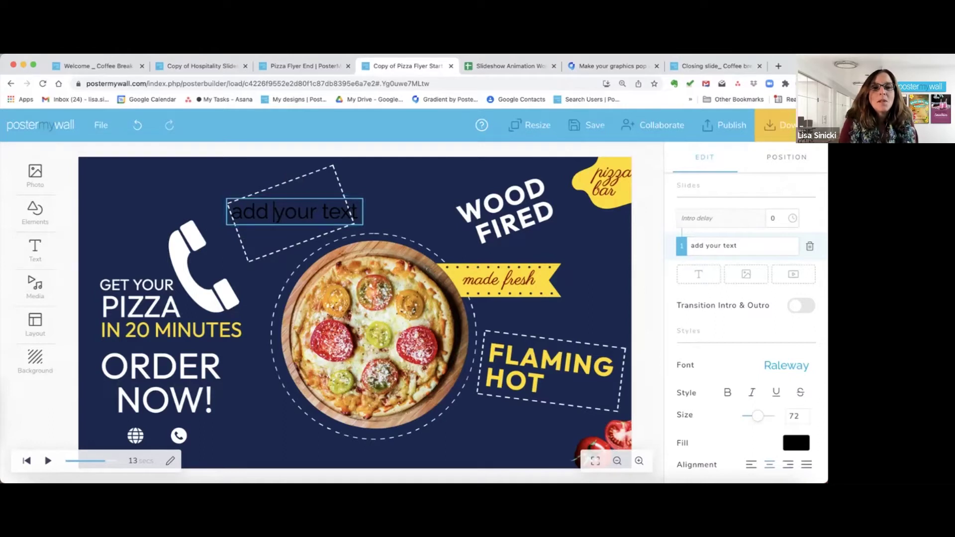
{"action": "triple_click", "coordinate": [275, 211]}
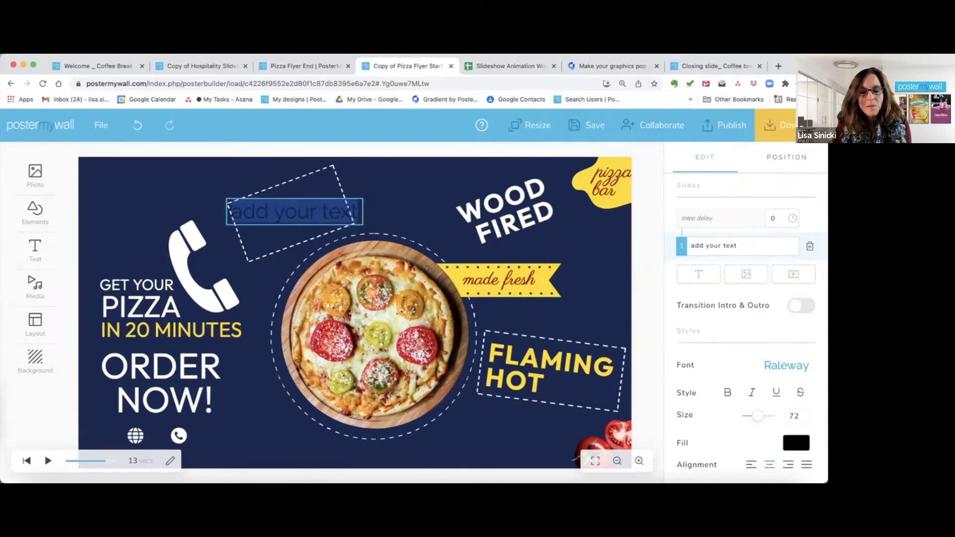
{"action": "type", "text": "WOOD"}
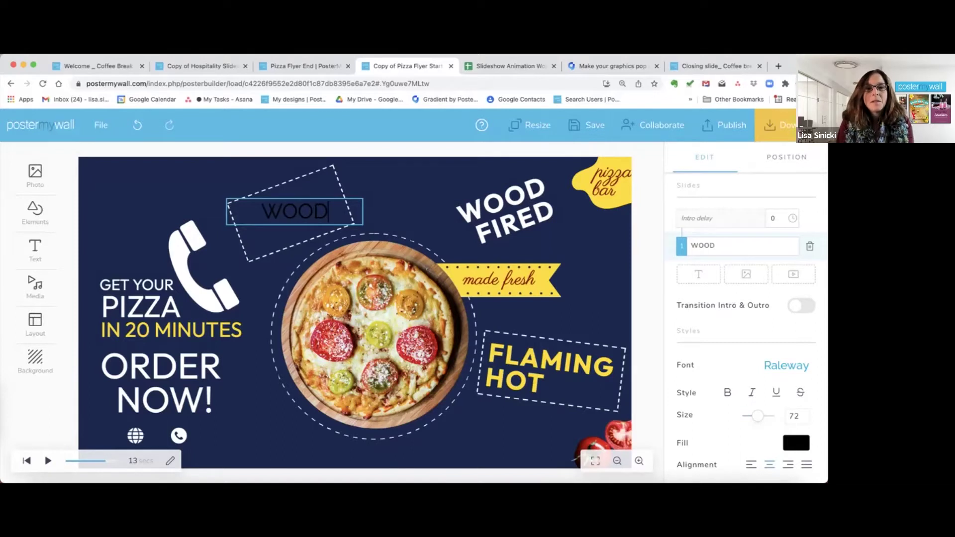
{"action": "key", "text": "Return"}
{"action": "type", "text": "FIRED"}
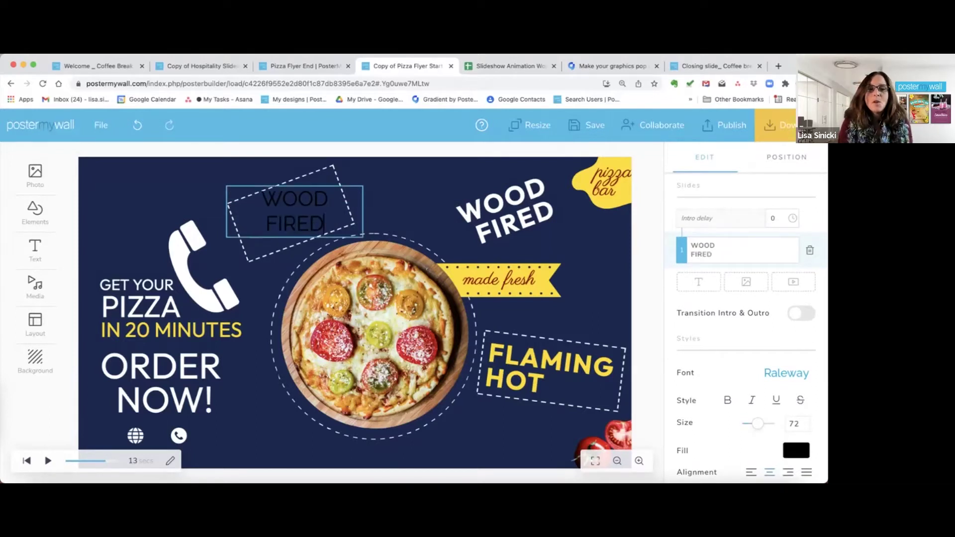
Set the slideshow text's font to Outfit, matching the original WOOD FIRED text.
{"action": "left_click", "coordinate": [502, 214]}
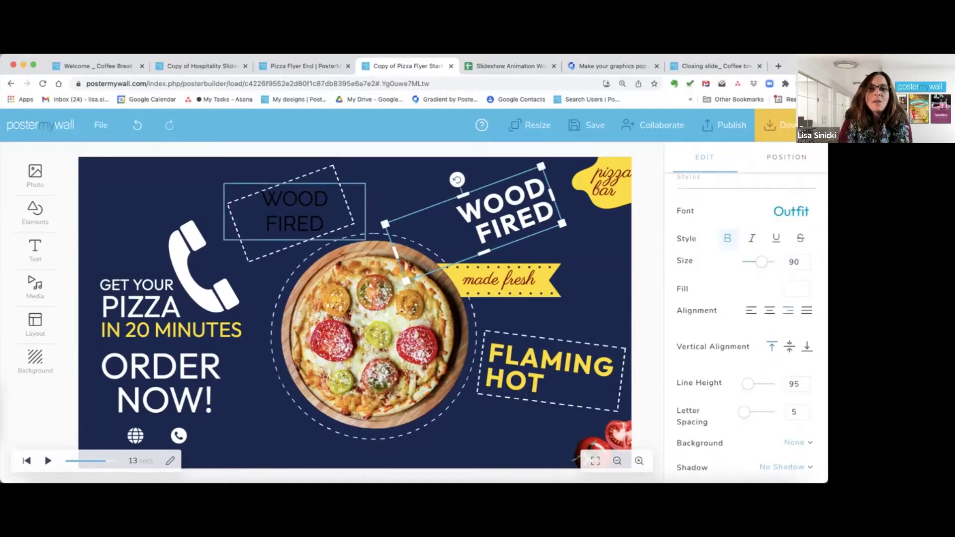
{"action": "left_click", "coordinate": [248, 255]}
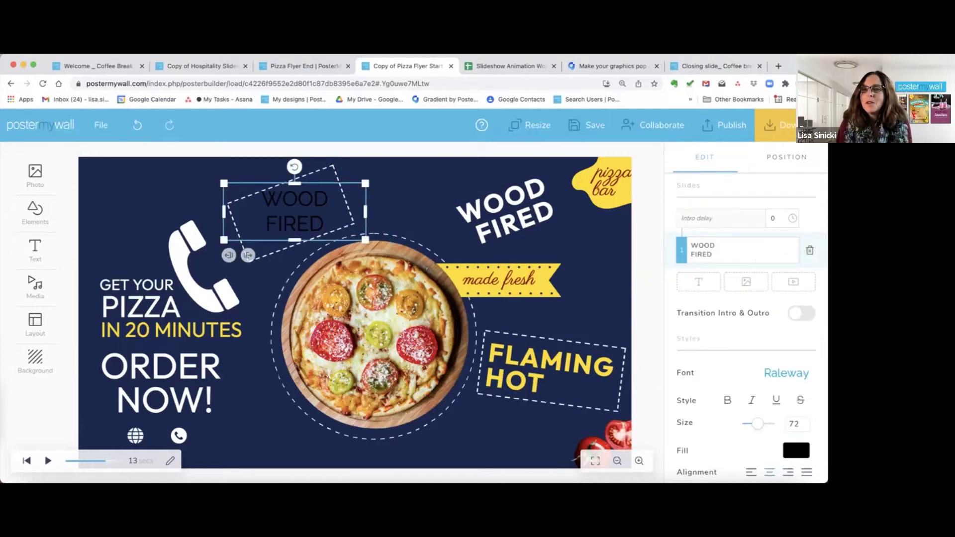
{"action": "left_click", "coordinate": [786, 373]}
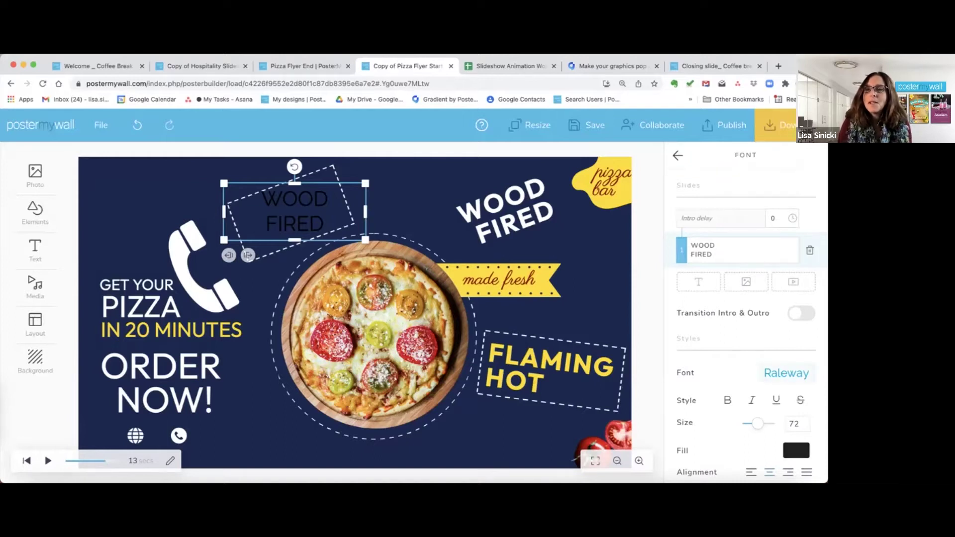
{"action": "left_click", "coordinate": [746, 192]}
{"action": "type", "text": "out"}
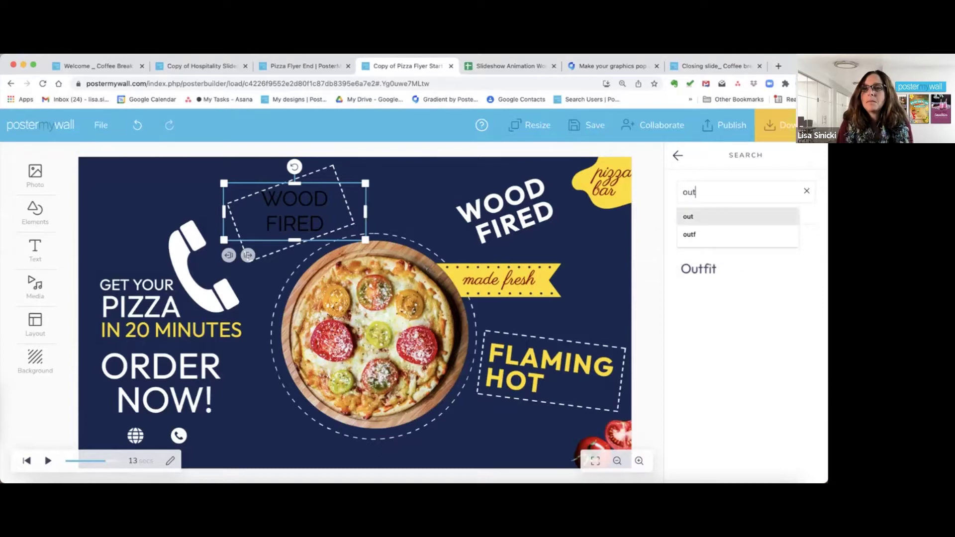
{"action": "key", "text": "Return"}
{"action": "left_click", "coordinate": [699, 269]}
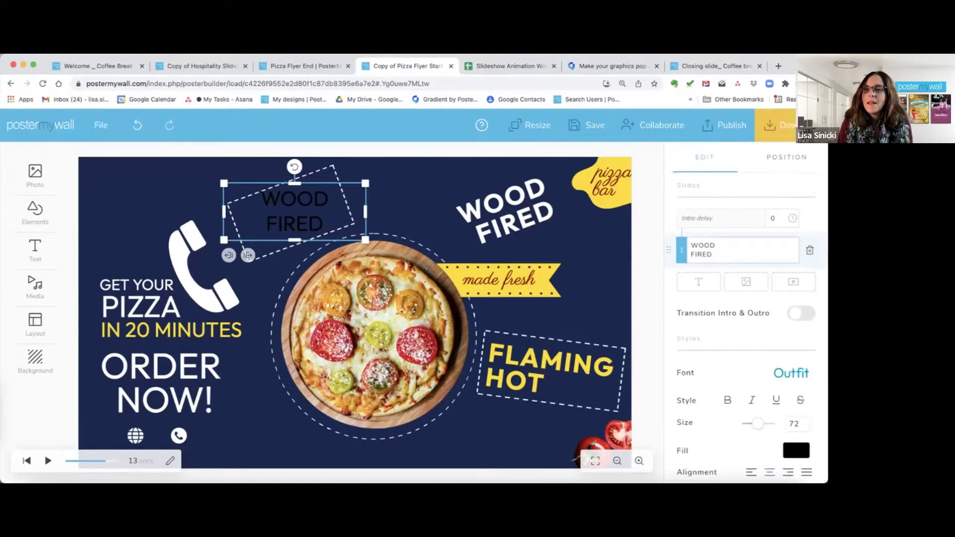
Make the slideshow text bold and set its size to 90.
{"action": "scroll", "coordinate": [726, 323], "scroll_direction": "down", "scroll_amount": 3}
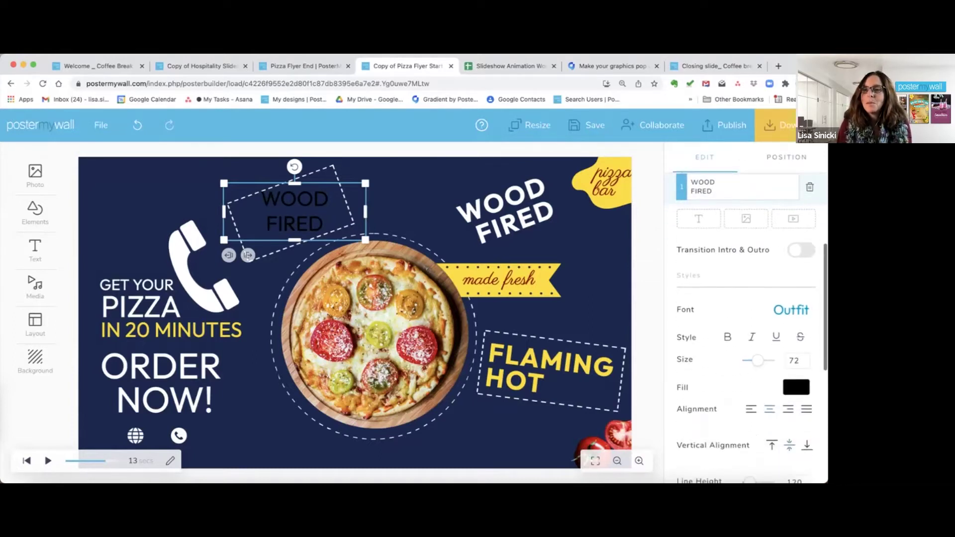
{"action": "left_click", "coordinate": [727, 337]}
{"action": "left_click", "coordinate": [805, 357]}
{"action": "left_click", "coordinate": [806, 357]}
{"action": "left_click", "coordinate": [805, 357]}
{"action": "left_click", "coordinate": [805, 358]}
{"action": "left_click", "coordinate": [805, 358]}
{"action": "left_click", "coordinate": [805, 357]}
{"action": "left_click", "coordinate": [805, 358]}
{"action": "left_click", "coordinate": [805, 357]}
{"action": "left_click", "coordinate": [805, 358]}
{"action": "left_click", "coordinate": [805, 357]}
{"action": "left_click", "coordinate": [805, 358]}
{"action": "left_click", "coordinate": [805, 358]}
{"action": "left_click", "coordinate": [805, 358]}
{"action": "left_click", "coordinate": [806, 358]}
{"action": "left_click", "coordinate": [805, 358]}
{"action": "left_click", "coordinate": [805, 358]}
{"action": "left_click", "coordinate": [805, 358]}
{"action": "left_click", "coordinate": [805, 357]}
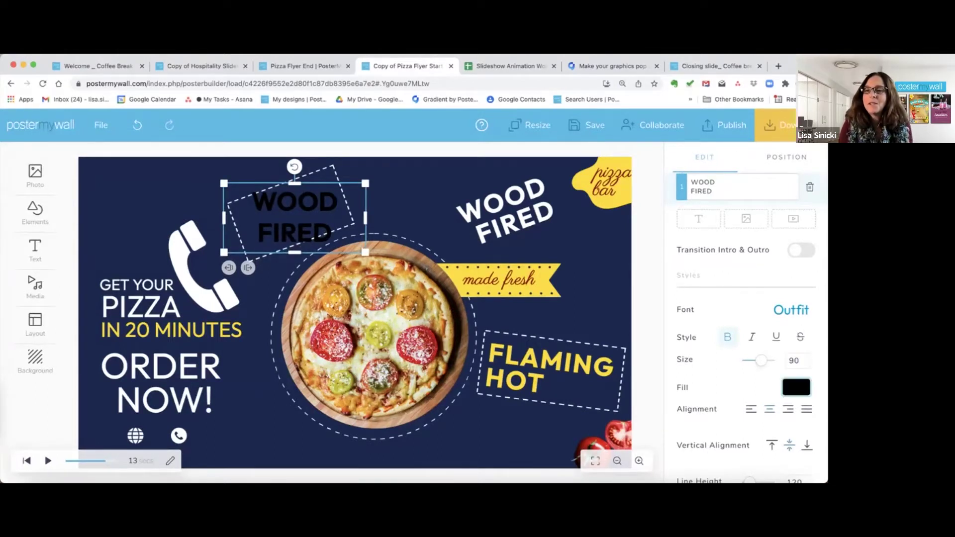
Change the slideshow text's fill to white (FFFFFF) from the design's colours.
{"action": "left_click", "coordinate": [796, 387]}
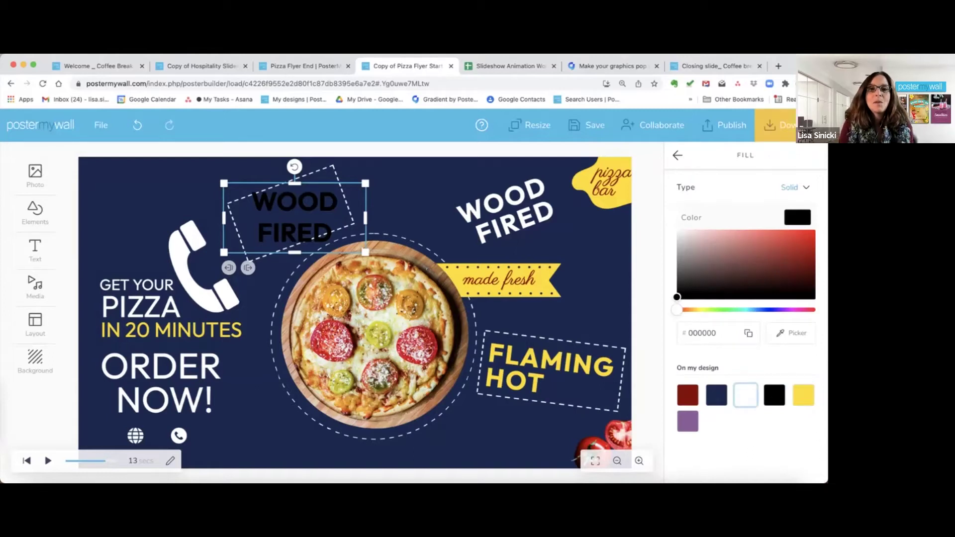
{"action": "left_click", "coordinate": [745, 395]}
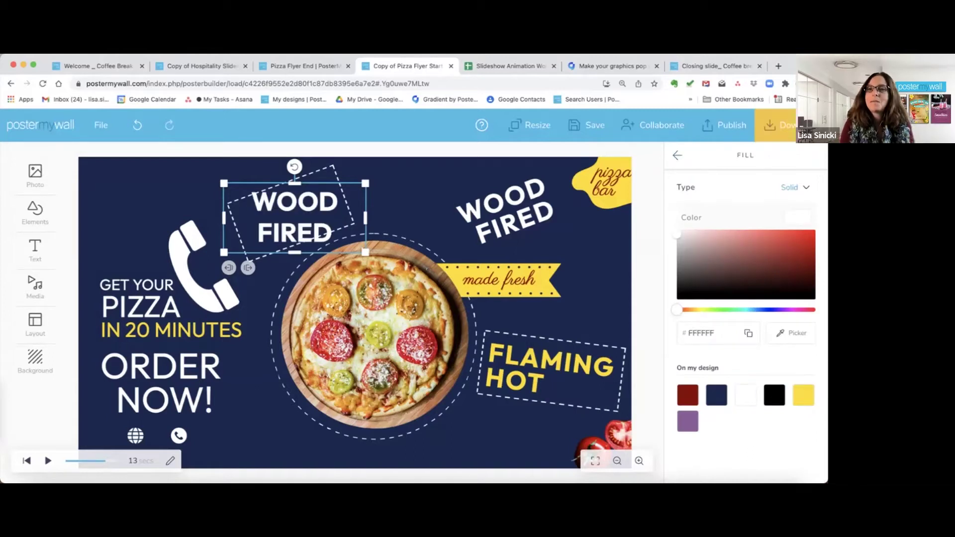
{"action": "left_click", "coordinate": [677, 156]}
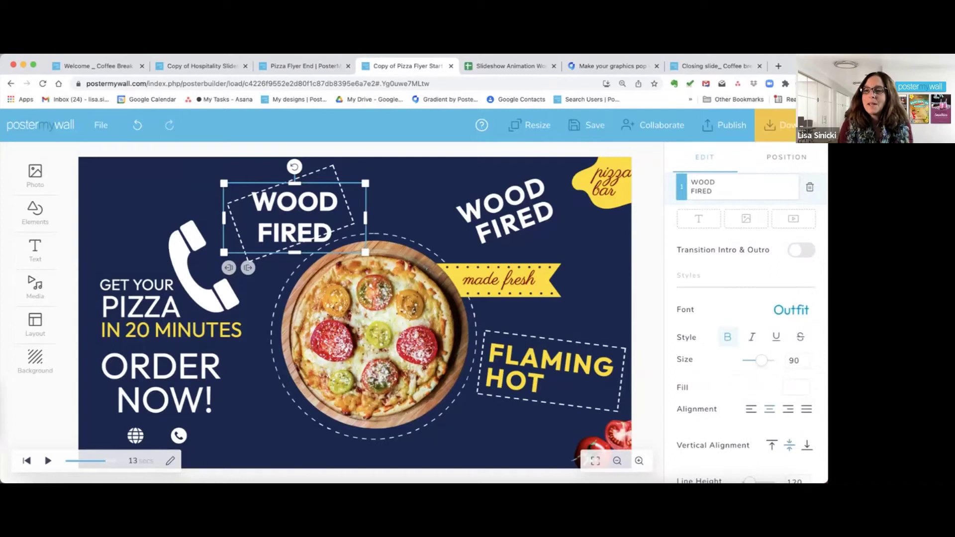
Align the slideshow text to the right and set its vertical alignment to top.
{"action": "scroll", "coordinate": [748, 327], "scroll_direction": "down", "scroll_amount": 3}
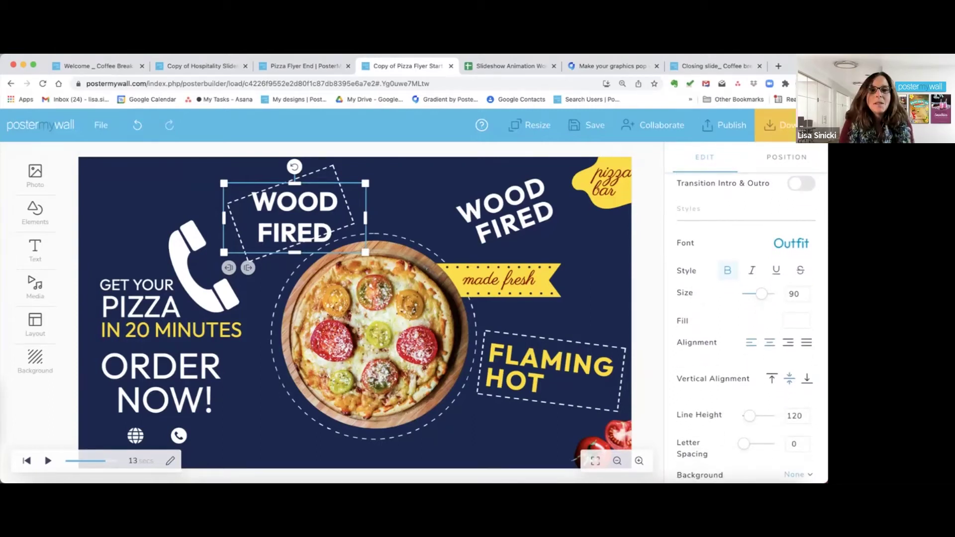
{"action": "left_click", "coordinate": [750, 342]}
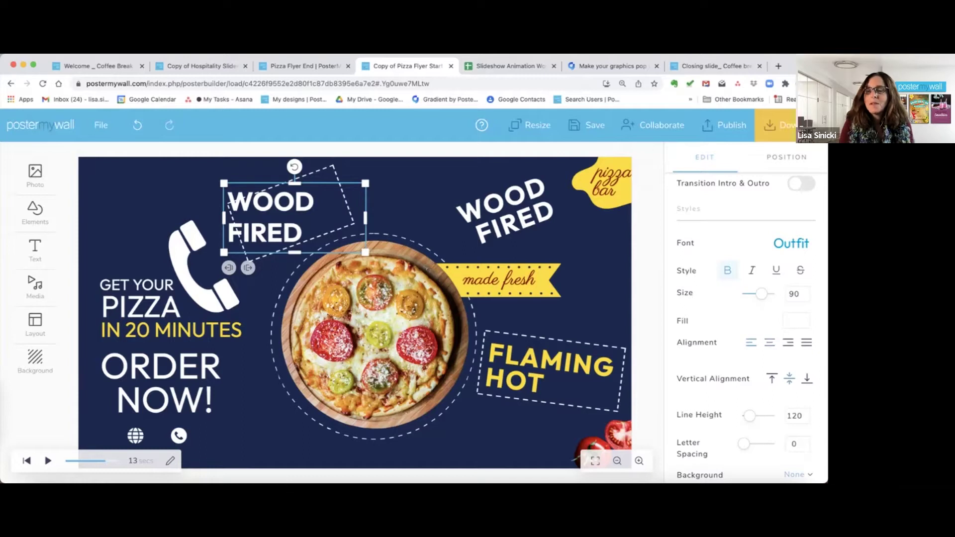
{"action": "left_click", "coordinate": [788, 342]}
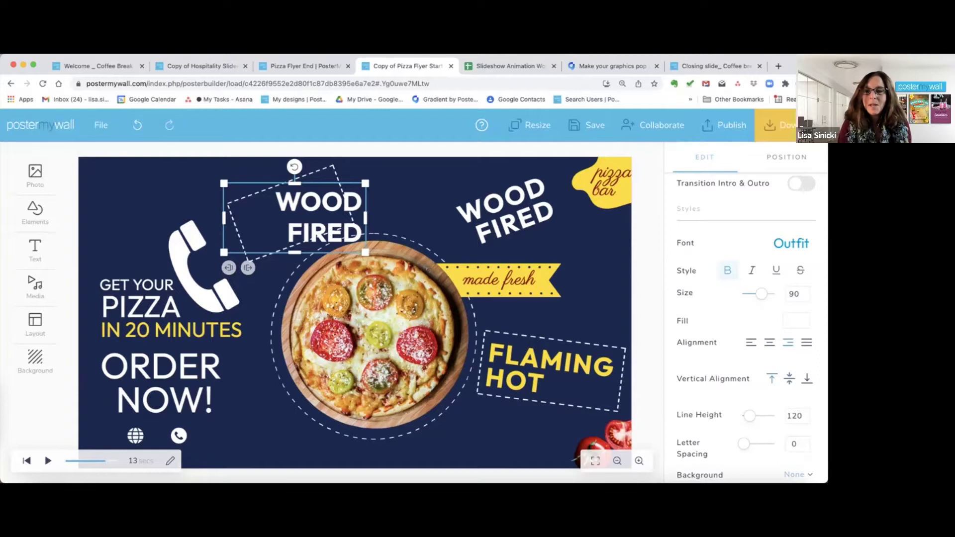
Set the slideshow text's line height to 95.
{"action": "left_click", "coordinate": [805, 418]}
{"action": "left_click", "coordinate": [805, 418]}
{"action": "left_click", "coordinate": [805, 419]}
{"action": "left_click", "coordinate": [805, 418]}
{"action": "left_click", "coordinate": [805, 419]}
{"action": "left_click", "coordinate": [806, 418]}
{"action": "left_click", "coordinate": [805, 418]}
{"action": "left_click", "coordinate": [806, 418]}
{"action": "left_click", "coordinate": [805, 418]}
{"action": "left_click", "coordinate": [805, 418]}
{"action": "left_click", "coordinate": [805, 419]}
{"action": "left_click", "coordinate": [805, 418]}
{"action": "left_click", "coordinate": [805, 418]}
{"action": "left_click", "coordinate": [805, 419]}
{"action": "left_click", "coordinate": [806, 419]}
{"action": "left_click", "coordinate": [805, 418]}
{"action": "left_click", "coordinate": [805, 418]}
{"action": "left_click", "coordinate": [806, 418]}
{"action": "left_click", "coordinate": [805, 418]}
{"action": "left_click", "coordinate": [806, 419]}
{"action": "left_click", "coordinate": [805, 418]}
{"action": "left_click", "coordinate": [806, 419]}
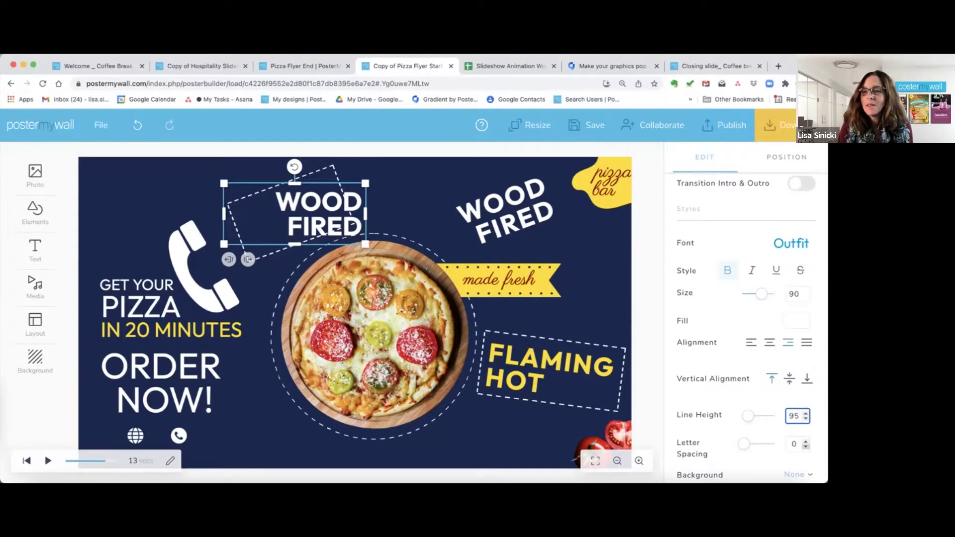
Set the slideshow text's letter spacing to 5.
{"action": "left_click", "coordinate": [806, 441]}
{"action": "left_click", "coordinate": [805, 441]}
{"action": "left_click", "coordinate": [805, 441]}
{"action": "left_click", "coordinate": [805, 441]}
{"action": "left_click", "coordinate": [805, 440]}
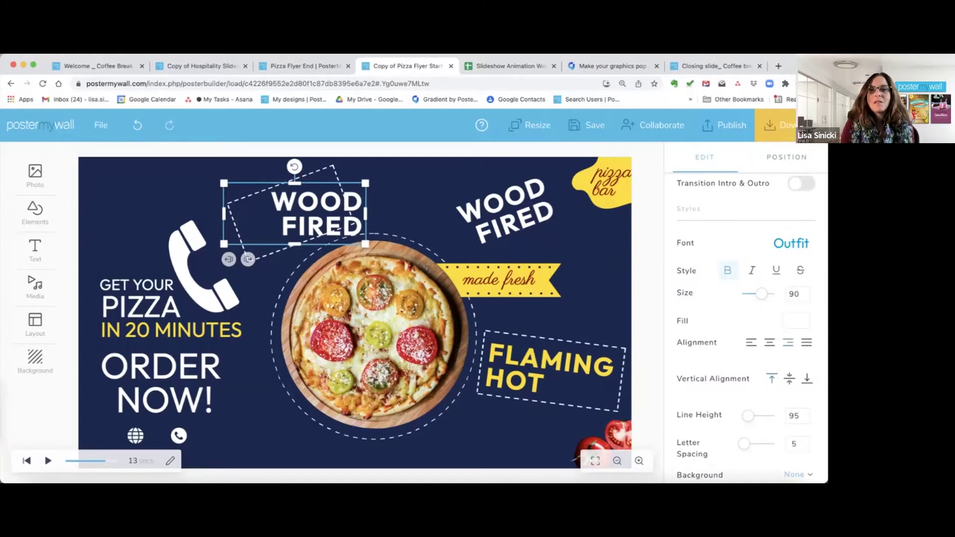
Rotate the slideshow text counterclockwise to match the upper dashed frame's tilt and position it inside that frame.
{"action": "left_click_drag", "start_coordinate": [294, 166], "coordinate": [277, 170]}
{"action": "left_click_drag", "start_coordinate": [314, 204], "coordinate": [296, 208]}
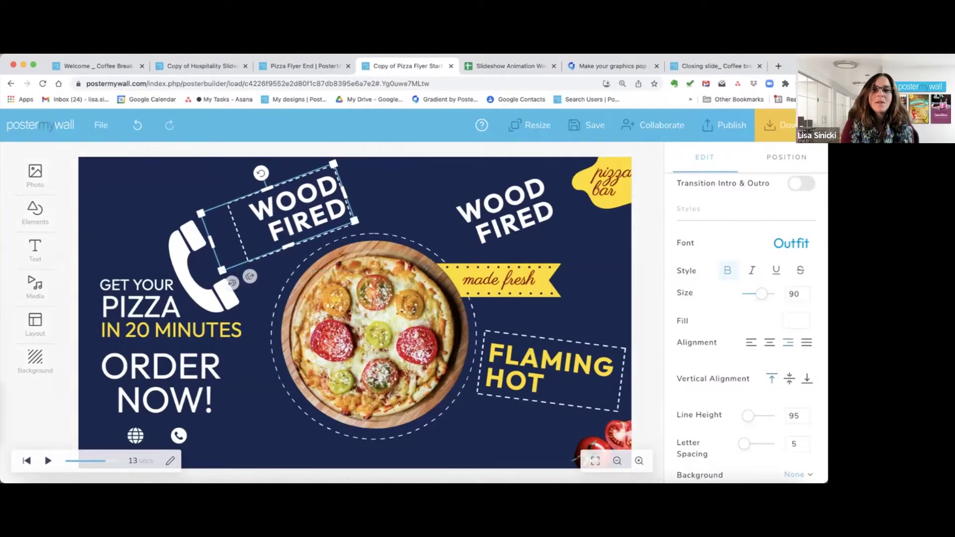
{"action": "key", "text": "Escape"}
Delete the original WOOD FIRED text above the made fresh banner.
{"action": "left_click", "coordinate": [505, 211]}
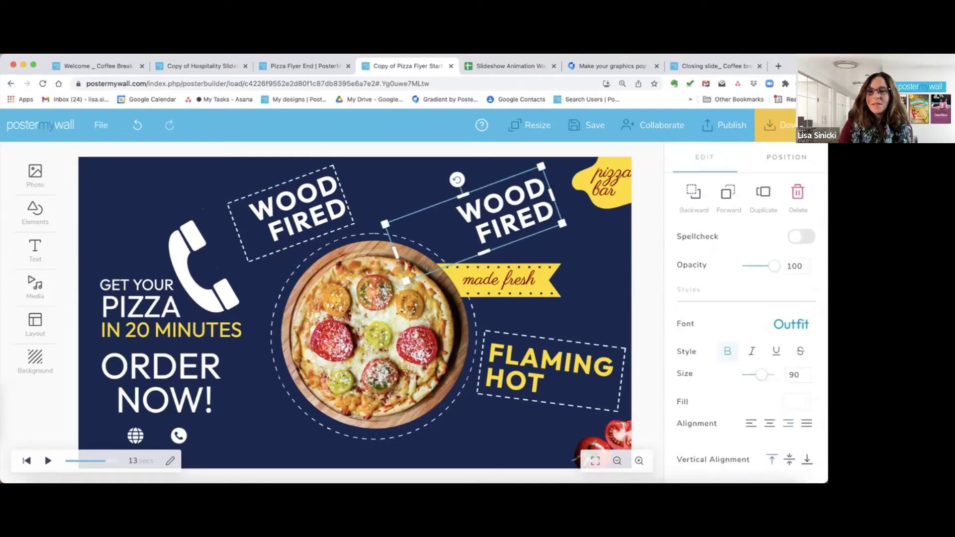
{"action": "key", "text": "Escape"}
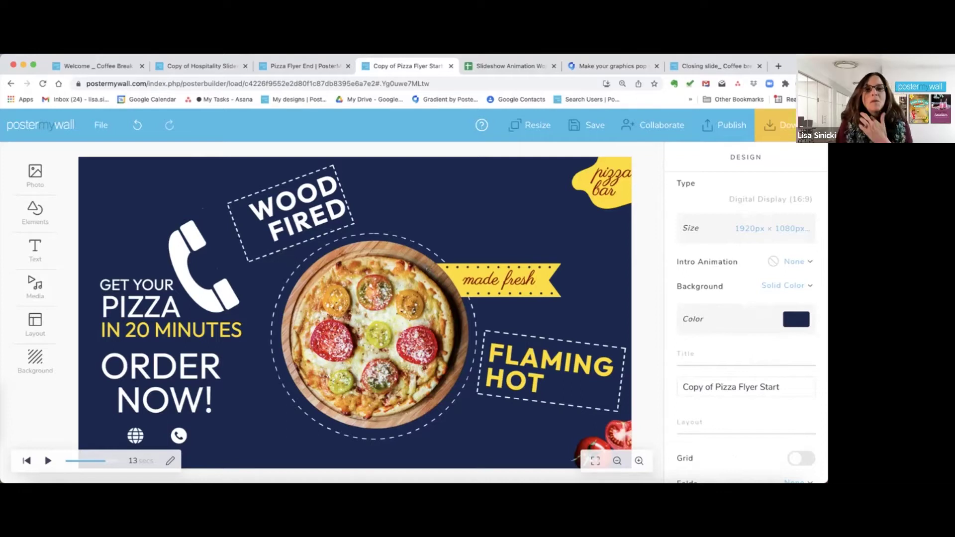
Set the WOOD FIRED slideshow's intro delay to 1 second.
{"action": "left_click", "coordinate": [291, 214]}
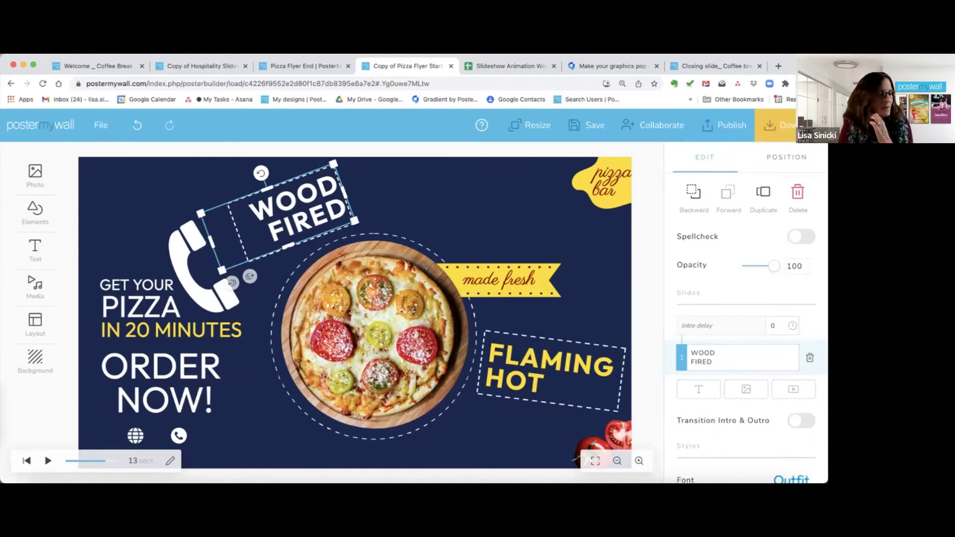
{"action": "double_click", "coordinate": [773, 326]}
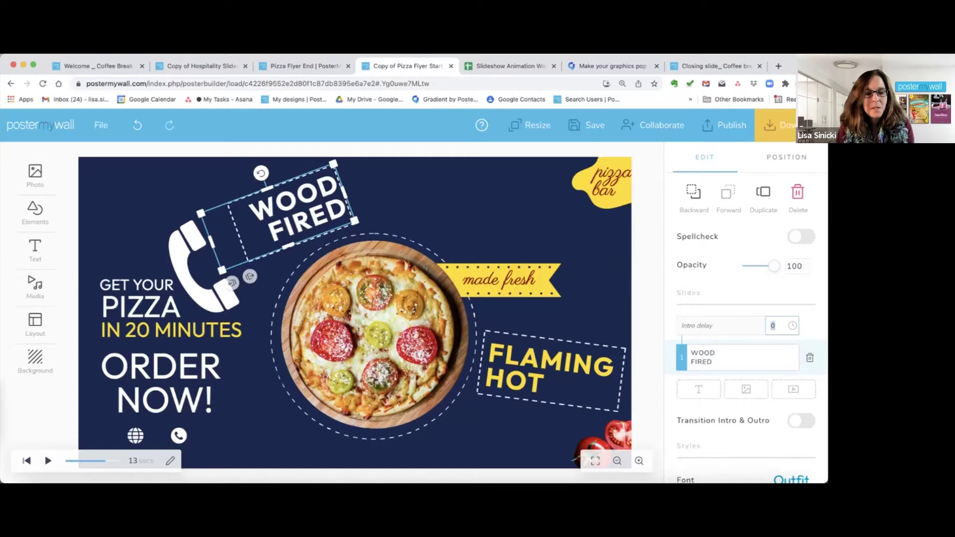
{"action": "type", "text": "1"}
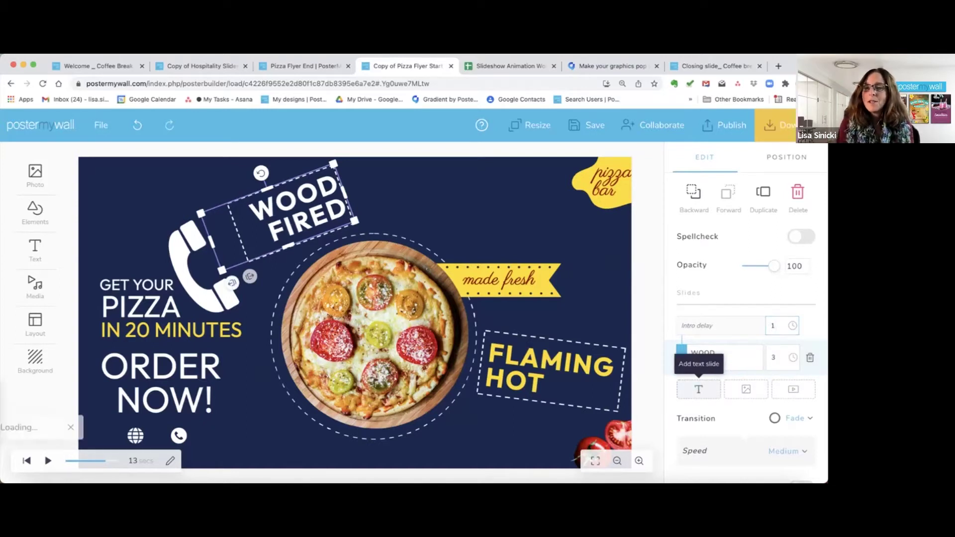
Add a second text slide to the slideshow reading HAND MADE on two lines.
{"action": "left_click", "coordinate": [698, 389]}
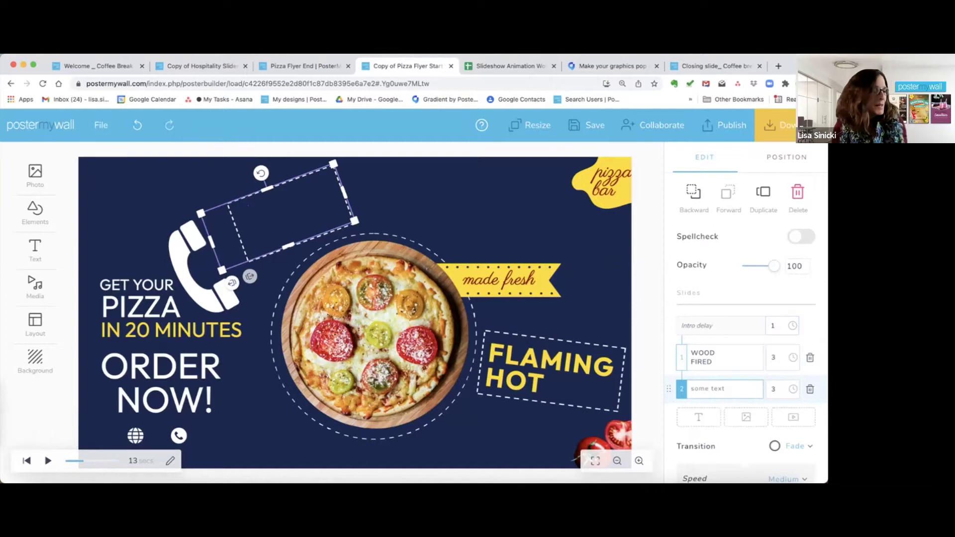
{"action": "type", "text": "HAND"}
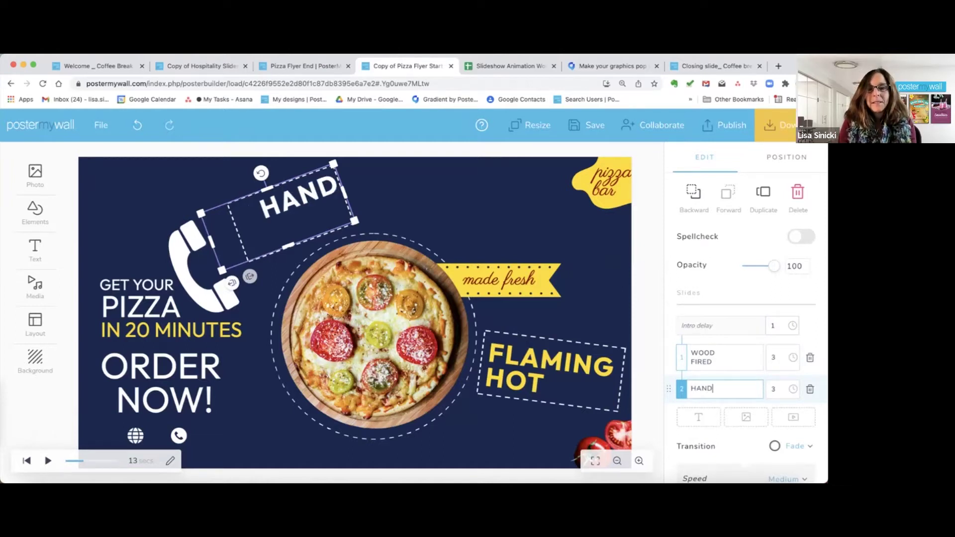
{"action": "key", "text": "Return"}
{"action": "type", "text": "MA"}
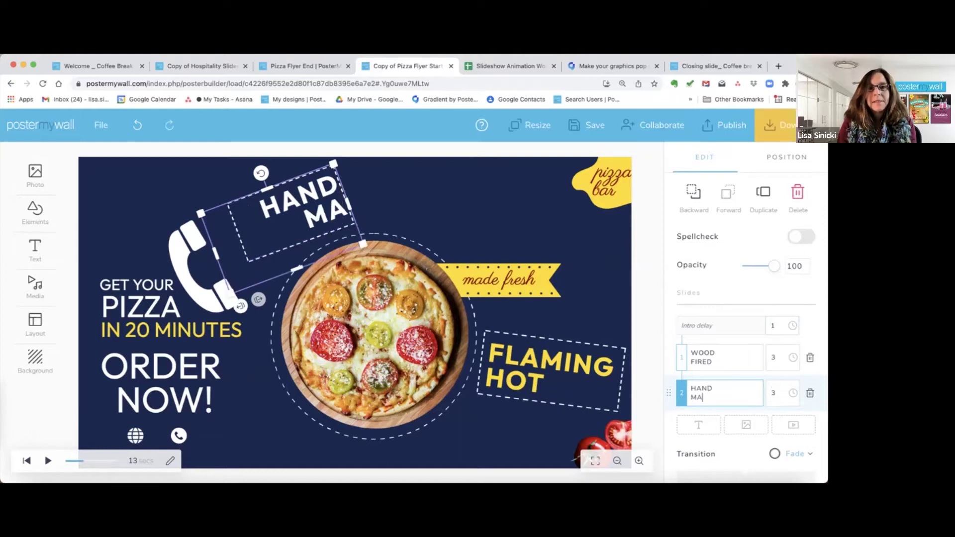
{"action": "type", "text": "DE"}
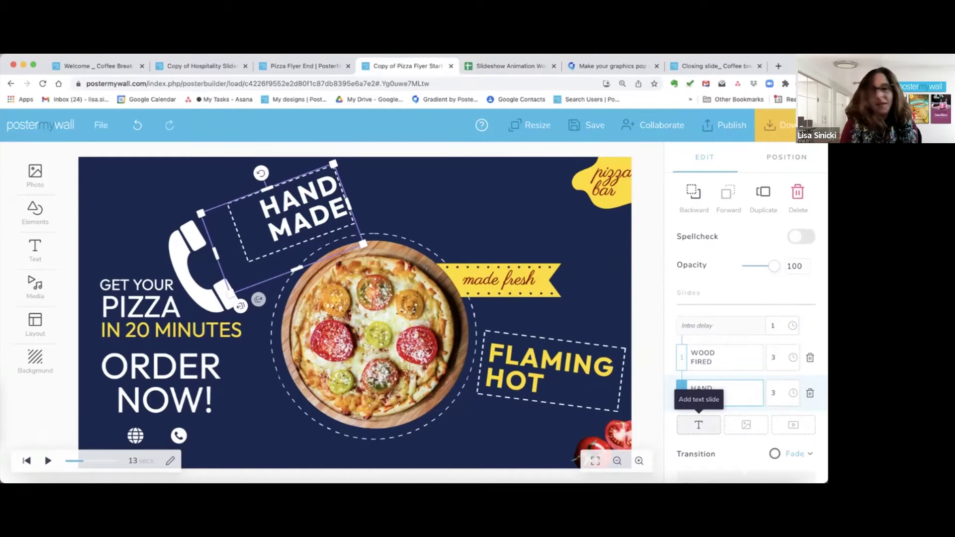
Add a third text slide to the slideshow reading EXTRA CHEESY on two lines.
{"action": "left_click", "coordinate": [698, 425]}
{"action": "type", "text": "EXTRA"}
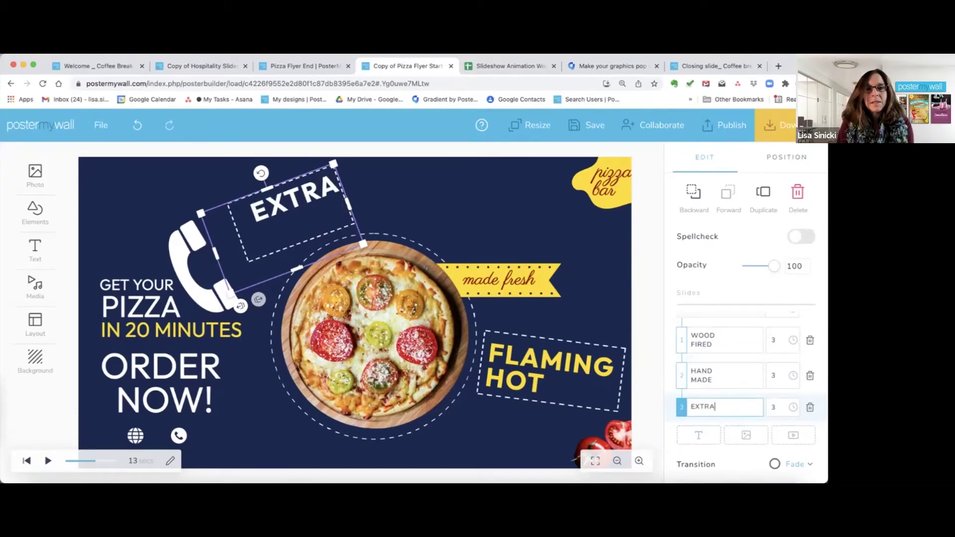
{"action": "key", "text": "Return"}
{"action": "type", "text": "C"}
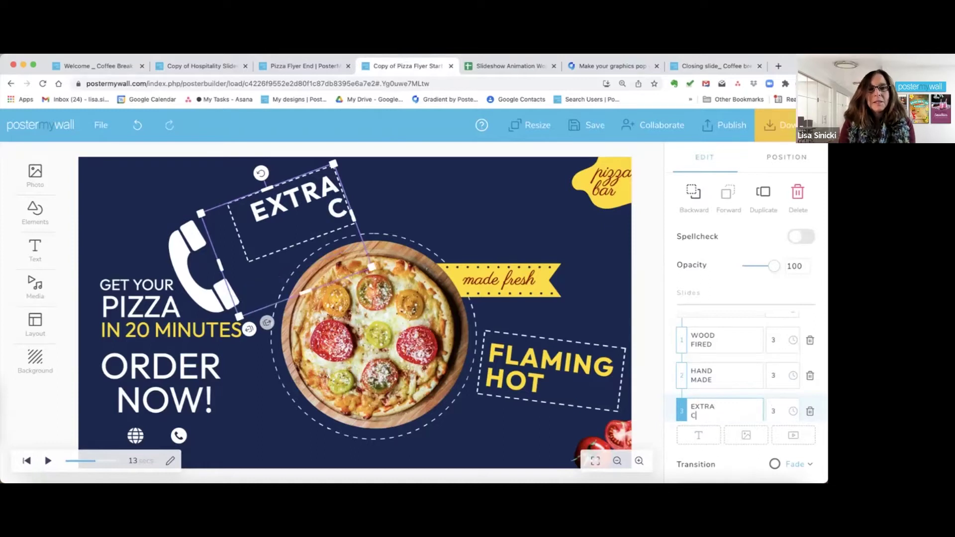
{"action": "type", "text": "HEESY"}
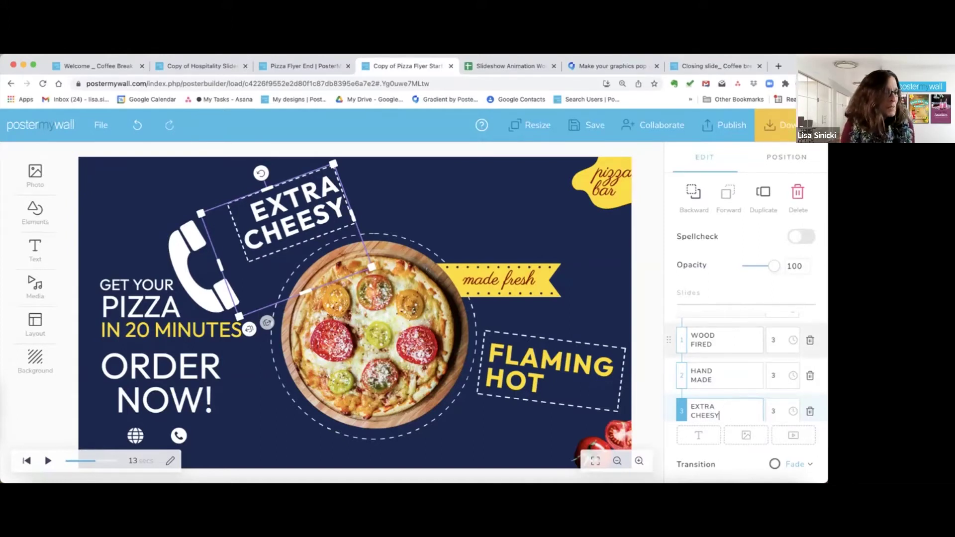
Review the slideshow's transition options and choose Fade.
{"action": "scroll", "coordinate": [747, 368], "scroll_direction": "down", "scroll_amount": 1}
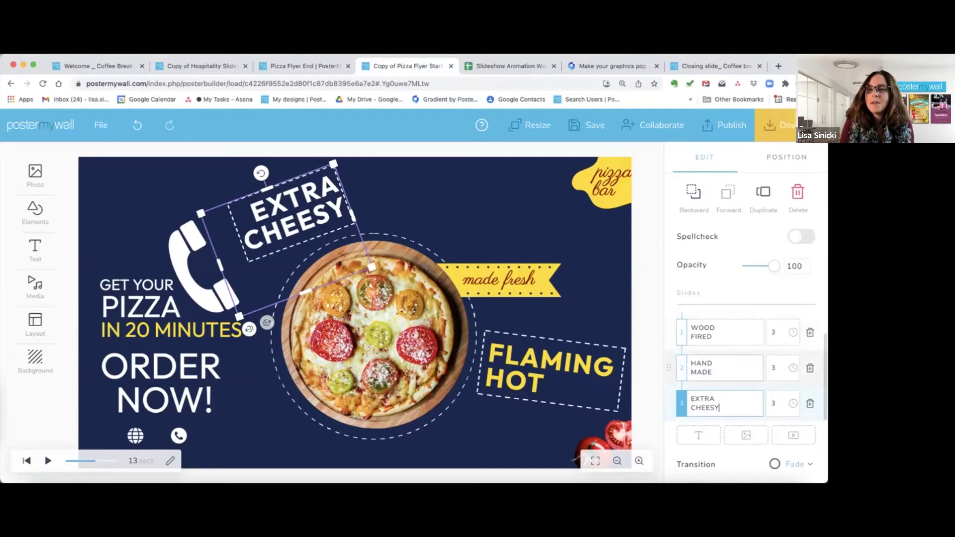
{"action": "scroll", "coordinate": [746, 323], "scroll_direction": "down", "scroll_amount": 5}
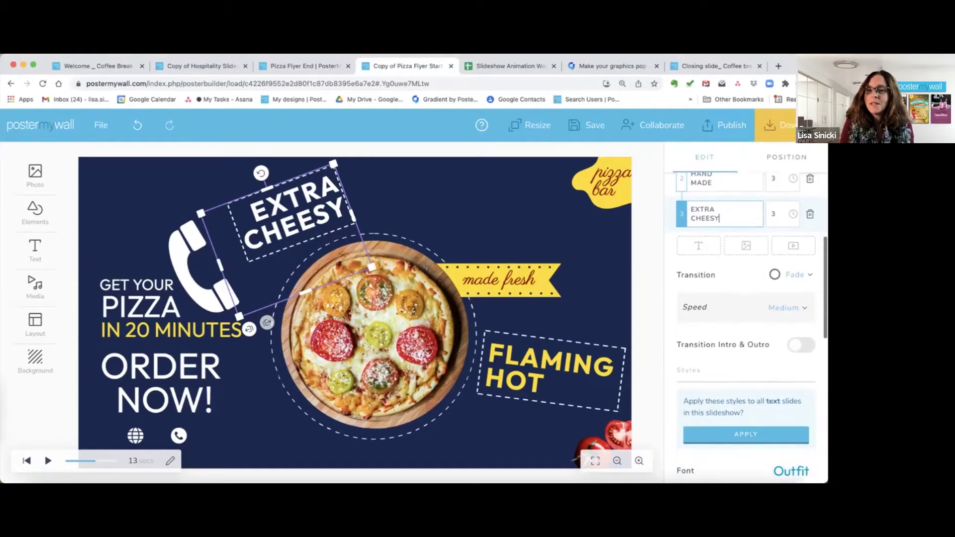
{"action": "scroll", "coordinate": [746, 323], "scroll_direction": "down", "scroll_amount": 1}
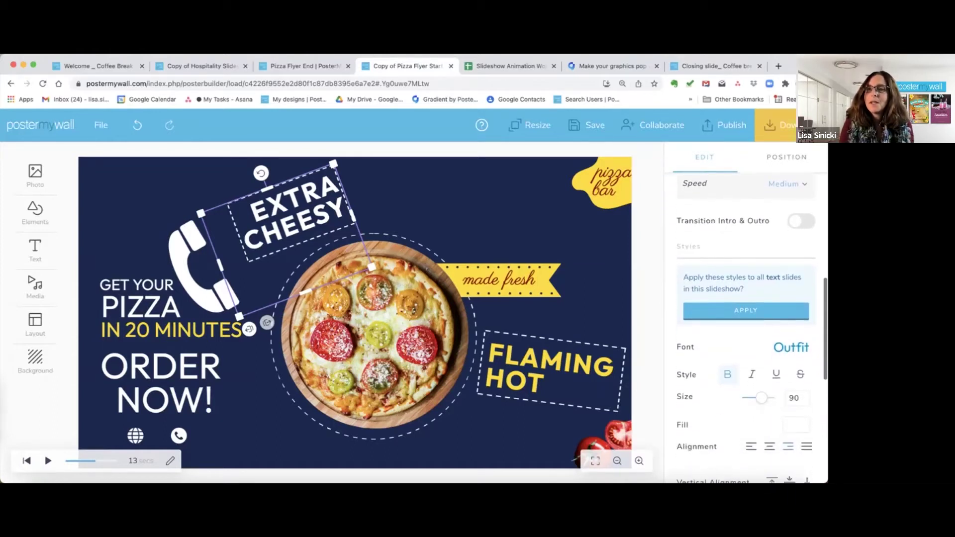
{"action": "scroll", "coordinate": [746, 324], "scroll_direction": "up", "scroll_amount": 3}
{"action": "scroll", "coordinate": [746, 323], "scroll_direction": "up", "scroll_amount": 1}
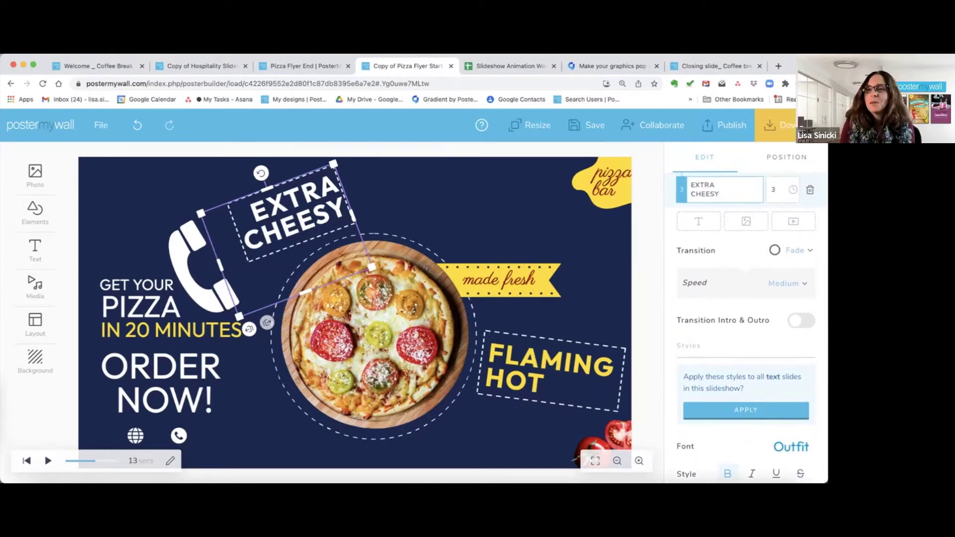
{"action": "left_click", "coordinate": [795, 250]}
{"action": "scroll", "coordinate": [746, 223], "scroll_direction": "down", "scroll_amount": 2}
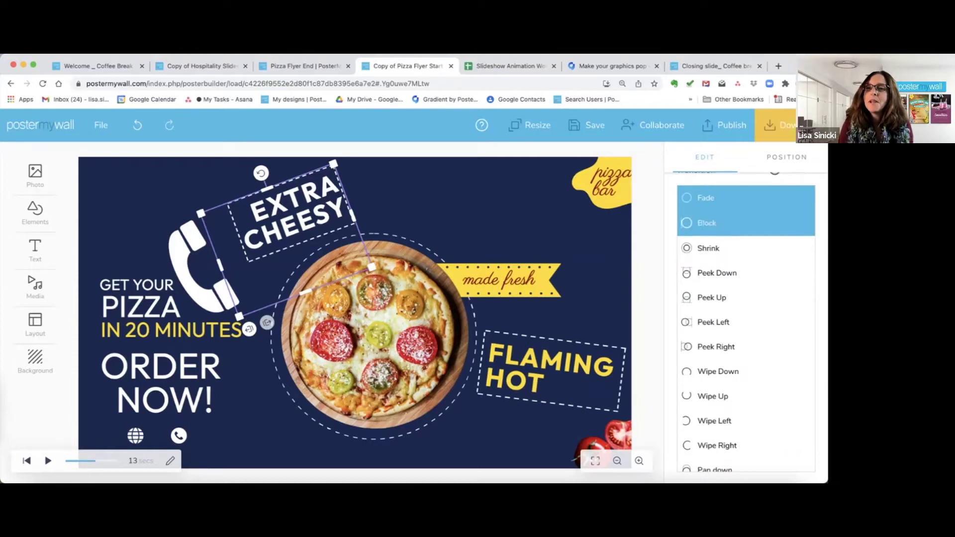
{"action": "left_click", "coordinate": [705, 198]}
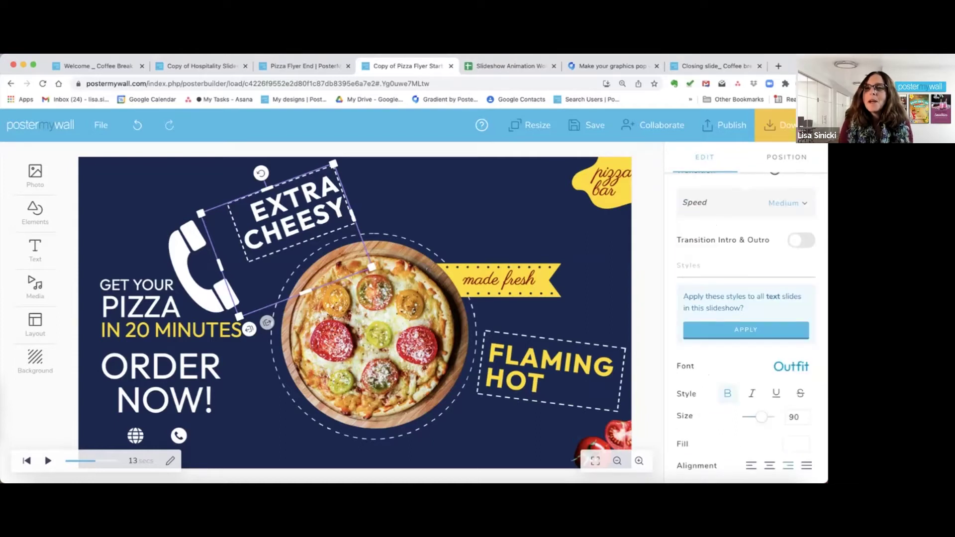
{"action": "scroll", "coordinate": [746, 323], "scroll_direction": "up", "scroll_amount": 2}
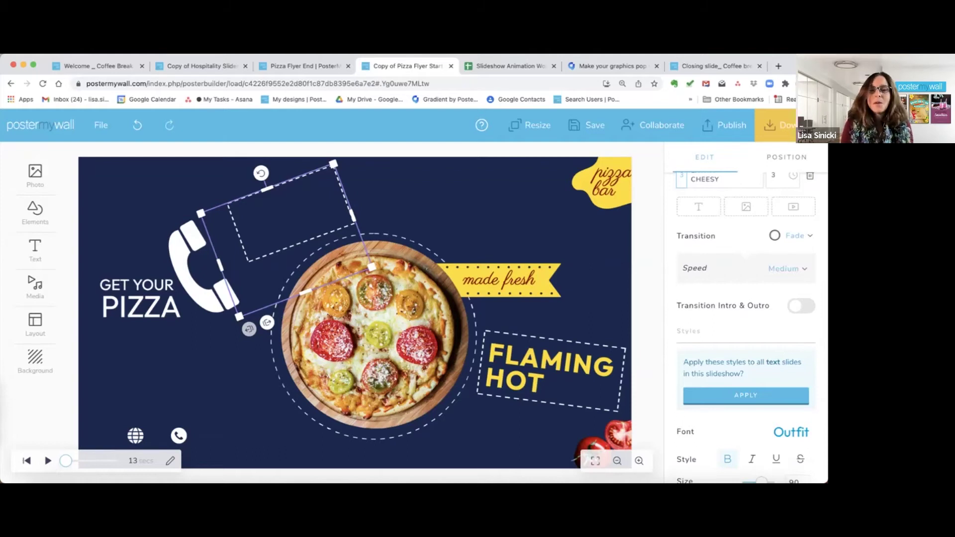
Play the design to preview the slideshow's timing and pause it while the WOOD FIRED slide is showing.
{"action": "key", "text": "Escape"}
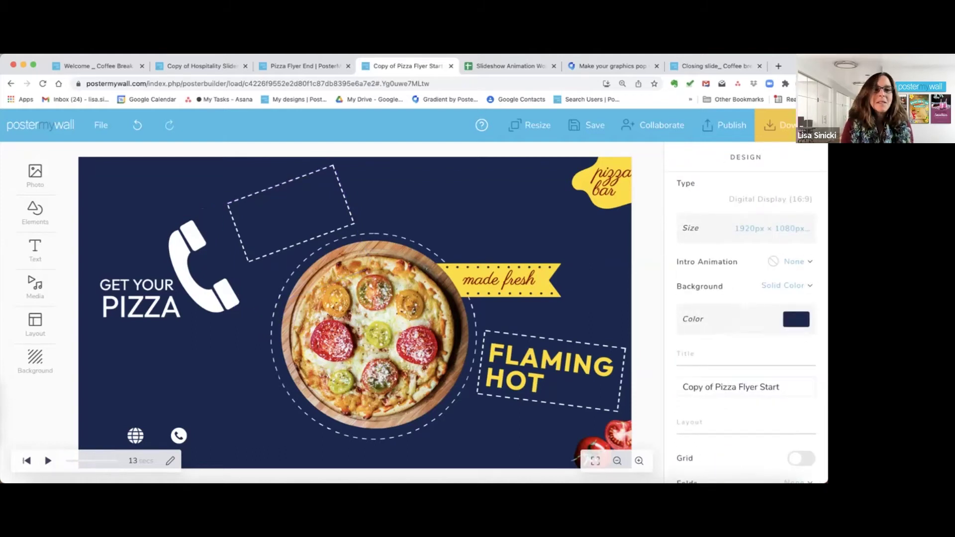
{"action": "key", "text": "space"}
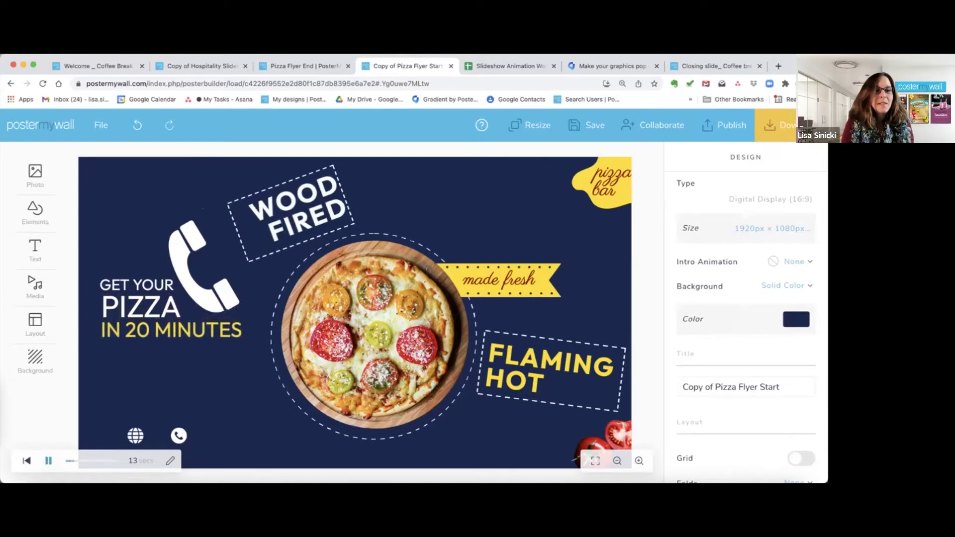
{"action": "key", "text": "space"}
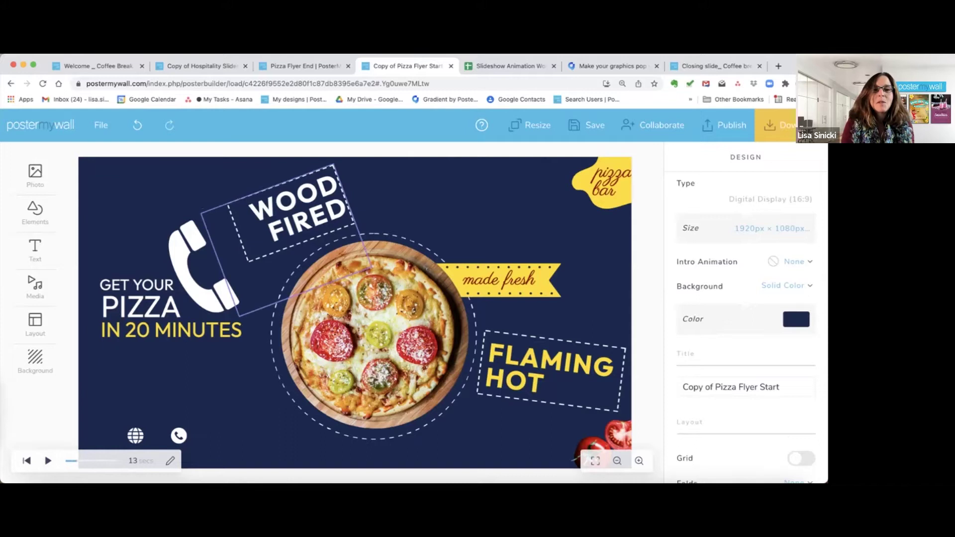
{"action": "left_click", "coordinate": [297, 209]}
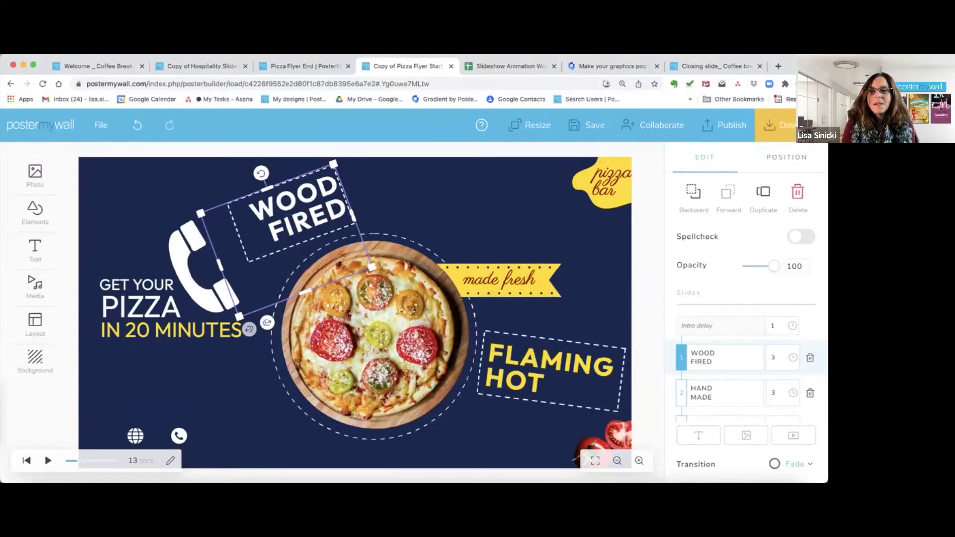
{"action": "key", "text": "Escape"}
Move the FLAMING HOT text out of the lower dashed frame to the empty area above the made fresh banner.
{"action": "left_click_drag", "start_coordinate": [516, 347], "coordinate": [523, 216]}
{"action": "key", "text": "Escape"}
{"action": "left_click", "coordinate": [550, 374]}
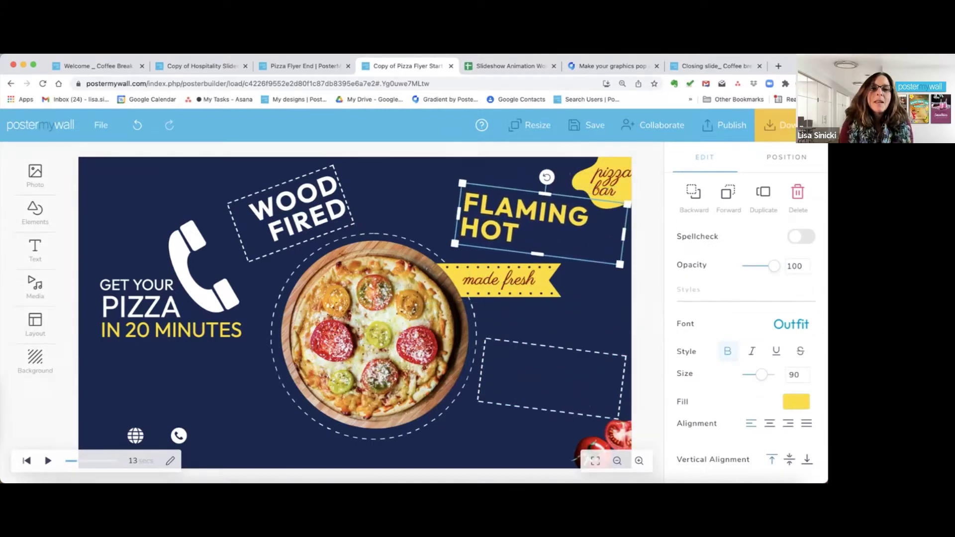
Duplicate the WOOD FIRED text slideshow in the upper dashed frame.
{"action": "left_click", "coordinate": [293, 234]}
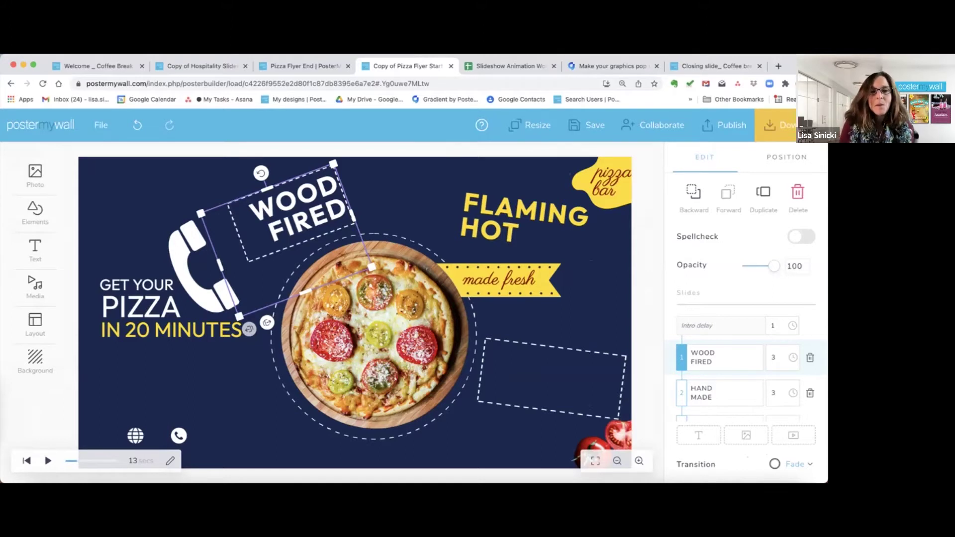
{"action": "left_click", "coordinate": [319, 191]}
{"action": "left_click", "coordinate": [298, 197]}
{"action": "right_click", "coordinate": [293, 197]}
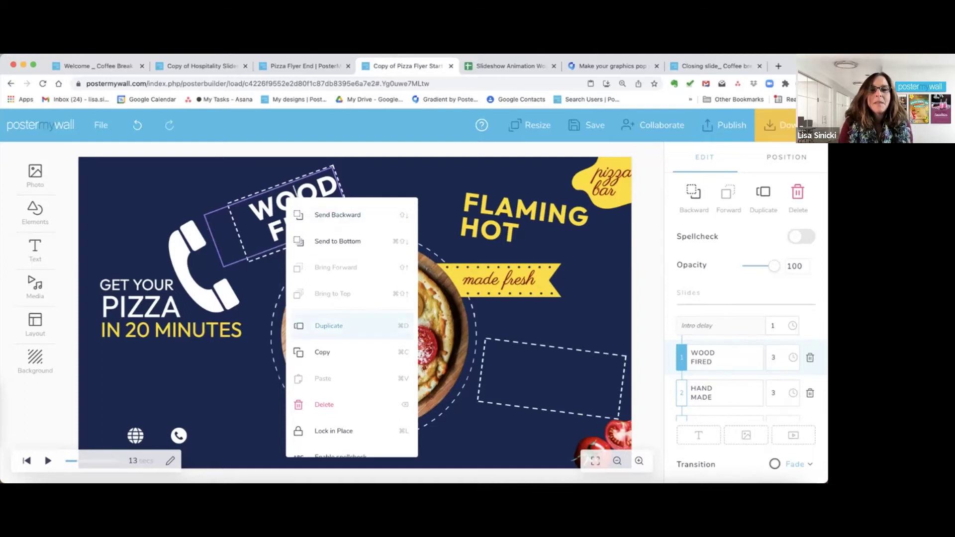
{"action": "left_click", "coordinate": [328, 326]}
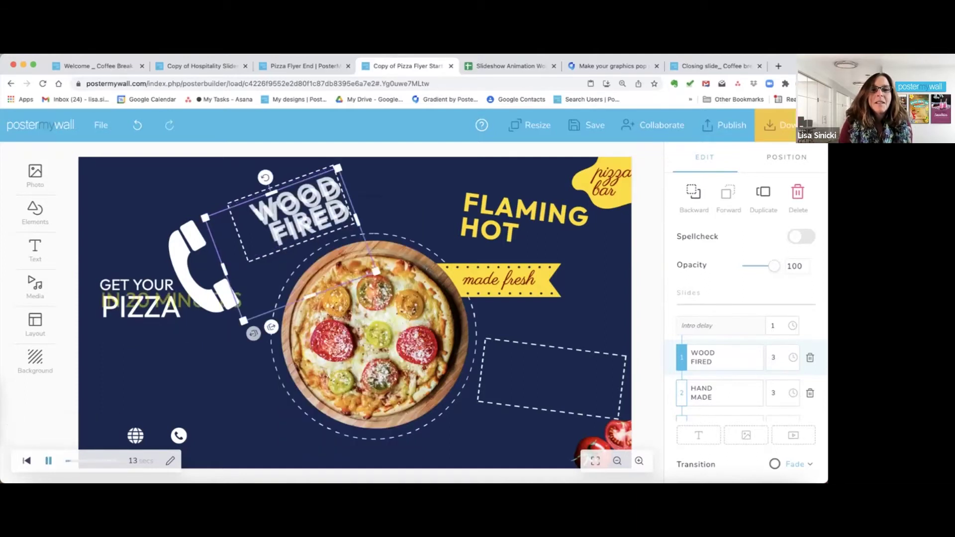
Move the duplicated slideshow to the lower dashed frame and rotate it clockwise to match that frame's tilt.
{"action": "left_click_drag", "start_coordinate": [298, 214], "coordinate": [531, 355]}
{"action": "left_click_drag", "start_coordinate": [495, 327], "coordinate": [529, 323]}
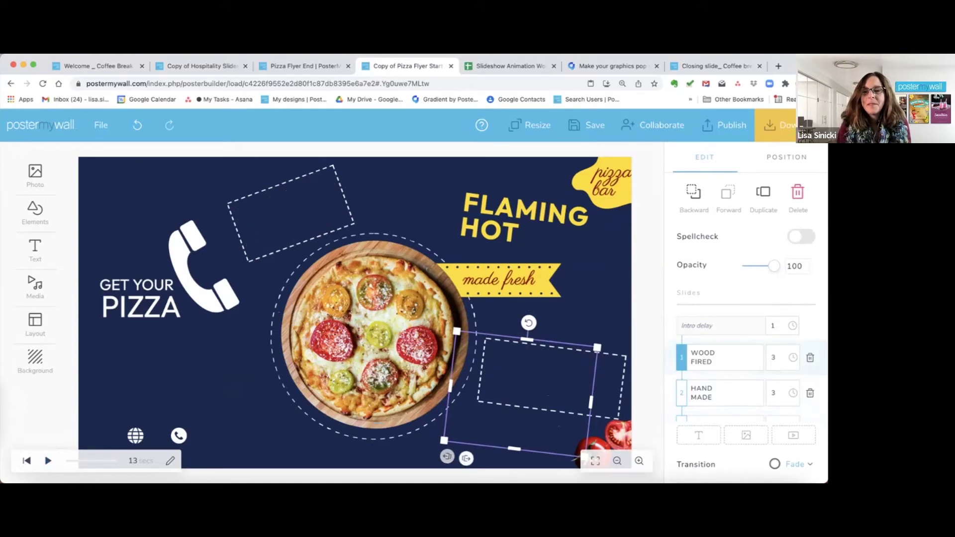
{"action": "key", "text": "Escape"}
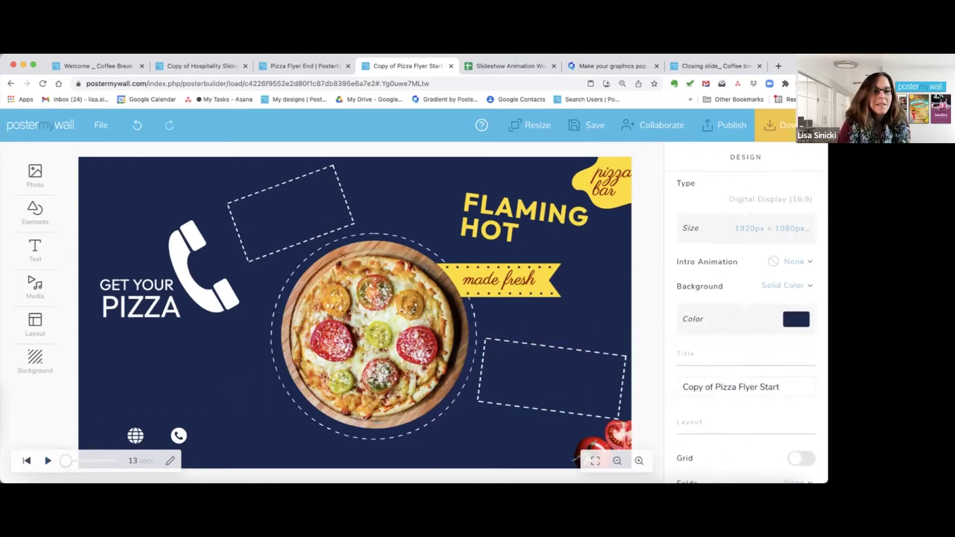
Fill the WOOD FIRED slide text of the lower slideshow with the design's yellow, FFDD00.
{"action": "left_click", "coordinate": [79, 460]}
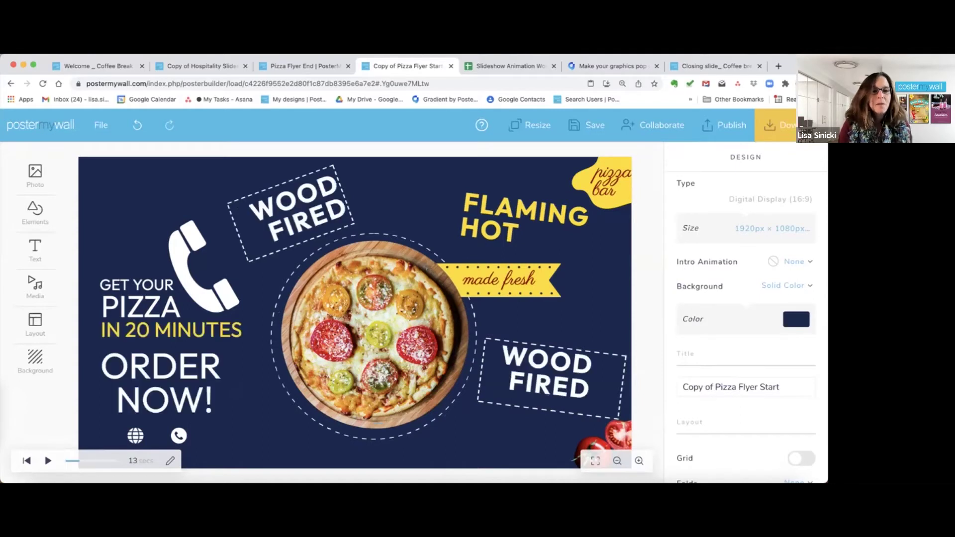
{"action": "left_click", "coordinate": [546, 373]}
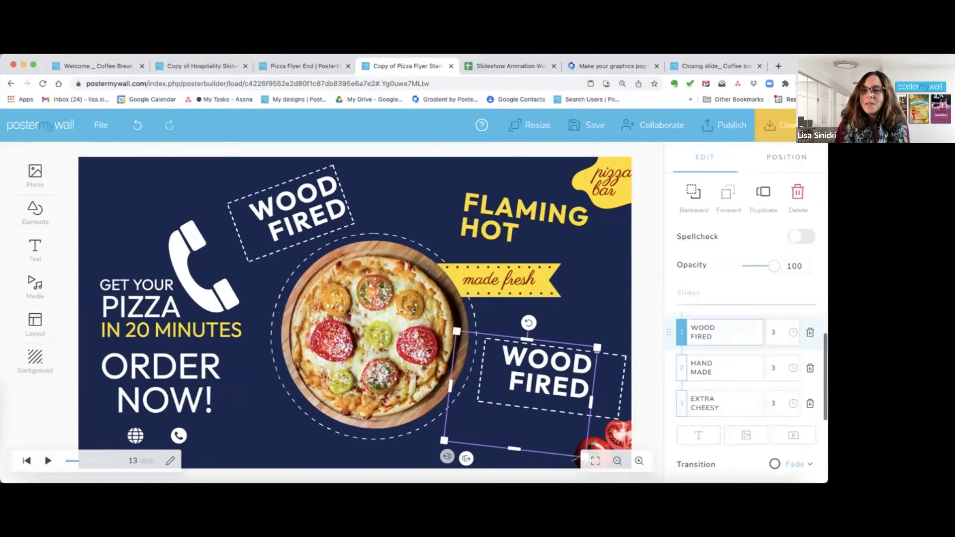
{"action": "scroll", "coordinate": [721, 328], "scroll_direction": "down", "scroll_amount": 2}
{"action": "scroll", "coordinate": [746, 324], "scroll_direction": "down", "scroll_amount": 5}
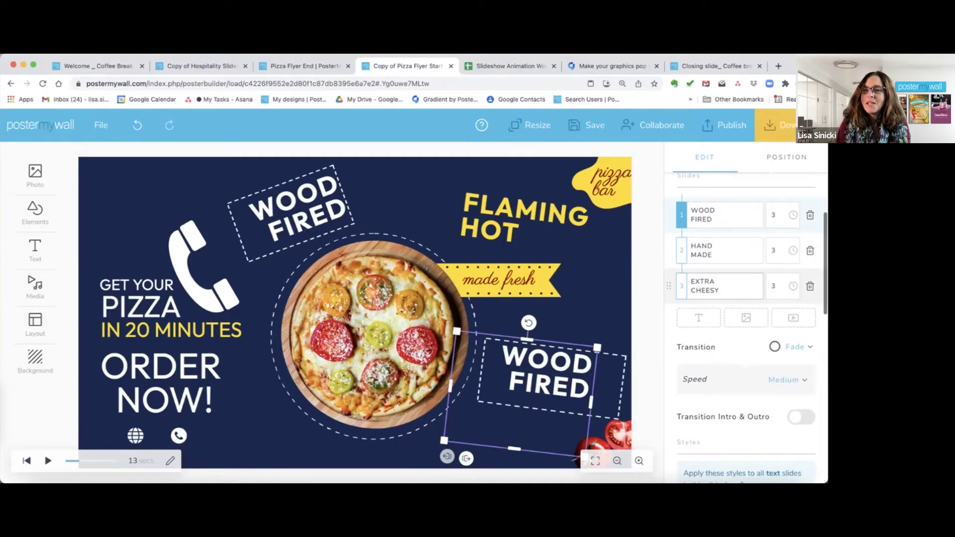
{"action": "scroll", "coordinate": [746, 323], "scroll_direction": "down", "scroll_amount": 4}
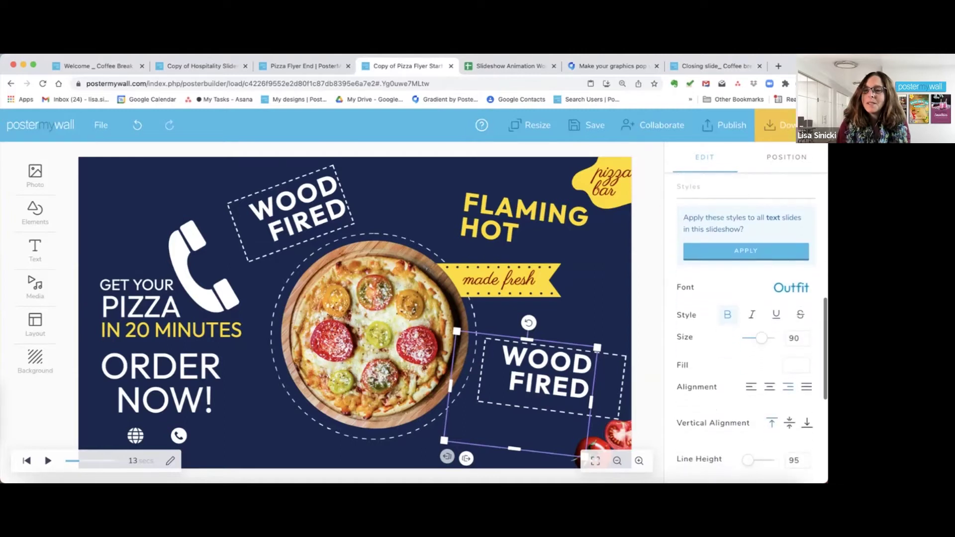
{"action": "left_click", "coordinate": [796, 322]}
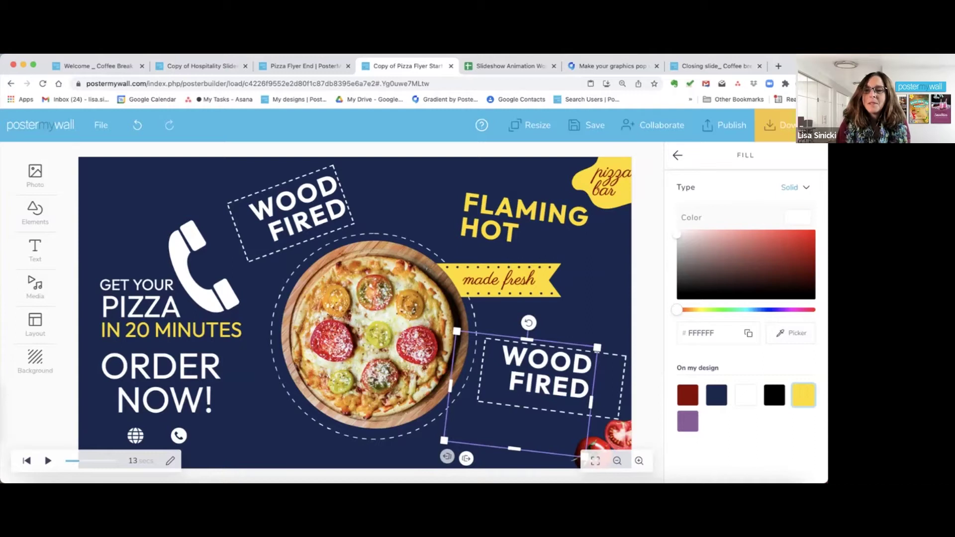
{"action": "left_click", "coordinate": [803, 395]}
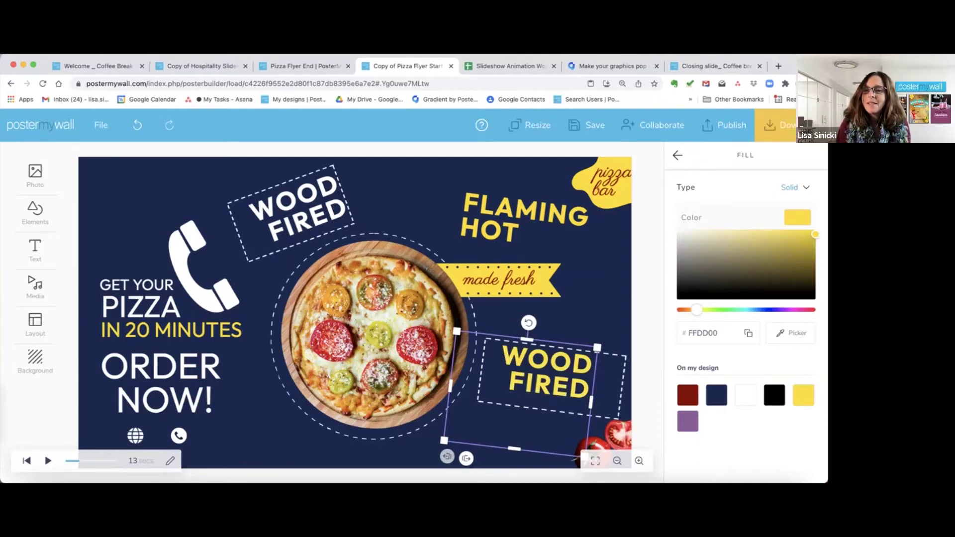
Shift the lower WOOD FIRED text's fill to the muted yellow CAB94E and return to its text settings.
{"action": "right_click", "coordinate": [761, 247]}
{"action": "key", "text": "Escape"}
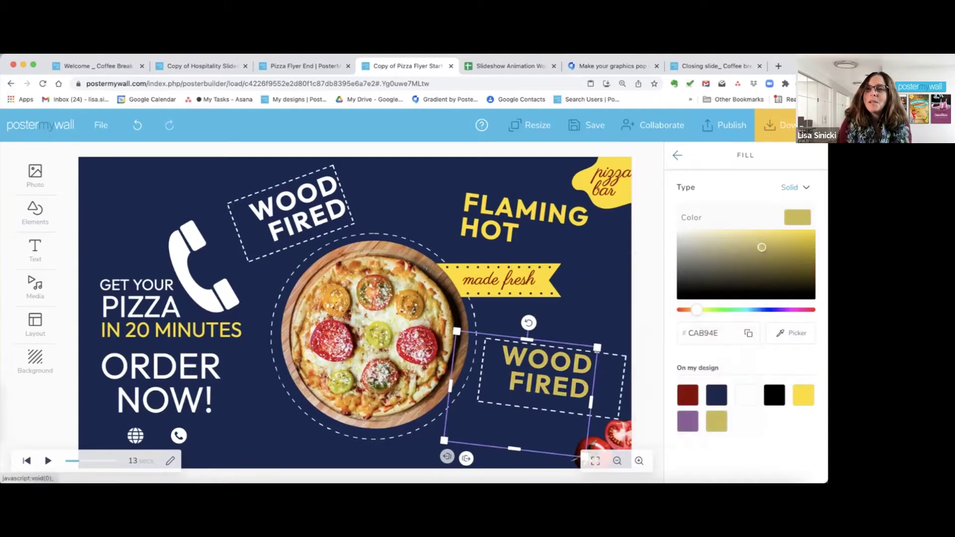
{"action": "left_click", "coordinate": [677, 156]}
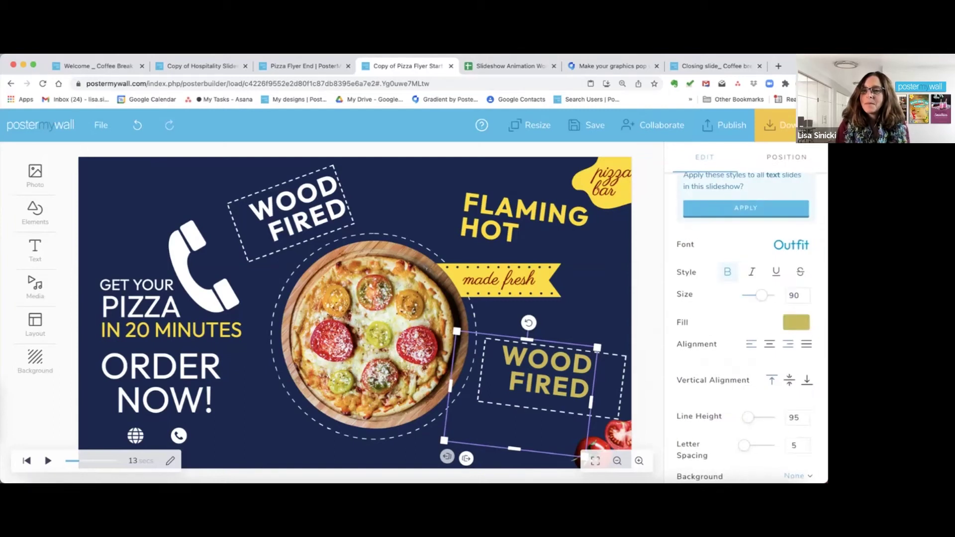
Left-align the lower slideshow's WOOD FIRED text, narrow its box slightly and move it inside the lower dashed frame.
{"action": "left_click", "coordinate": [751, 343]}
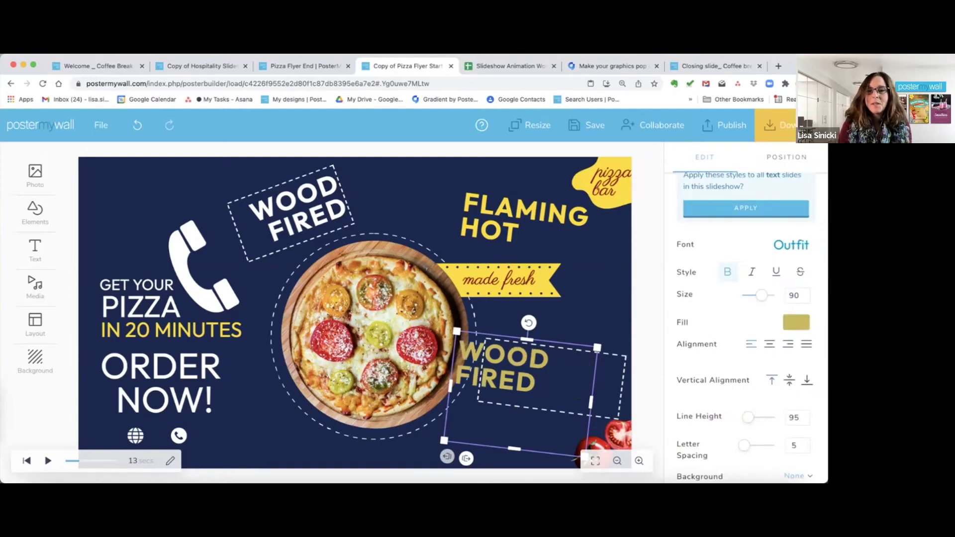
{"action": "left_click_drag", "start_coordinate": [591, 402], "coordinate": [568, 399]}
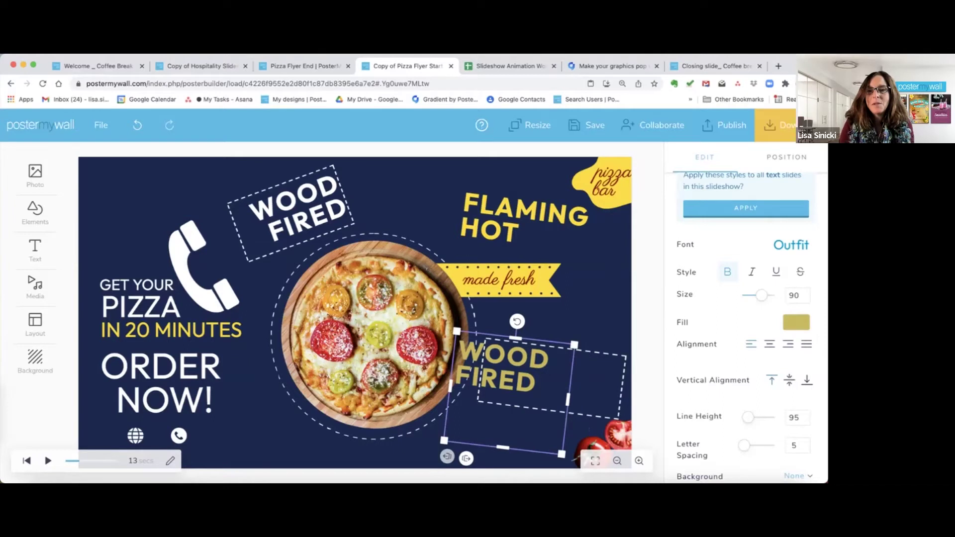
{"action": "left_click_drag", "start_coordinate": [502, 368], "coordinate": [531, 384]}
{"action": "key", "text": "Escape"}
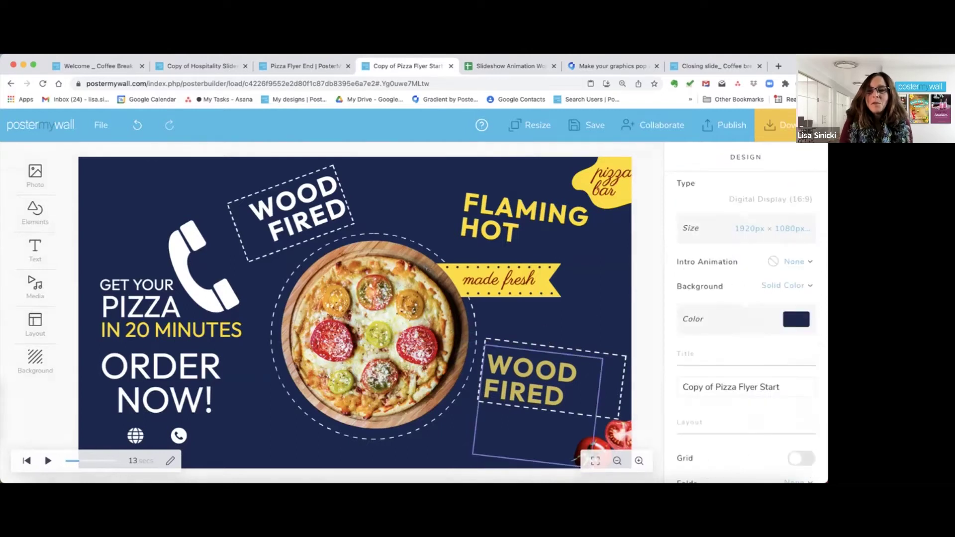
Nudge the lower slideshow upward and fine-tune its placement against the start of the dashed frame.
{"action": "left_click", "coordinate": [531, 383]}
{"action": "key", "text": "Up"}
{"action": "key", "text": "Up"}
{"action": "key", "text": "Up"}
{"action": "key", "text": "Up"}
{"action": "key", "text": "Up"}
{"action": "key", "text": "Up"}
{"action": "key", "text": "Up"}
{"action": "left_click_drag", "start_coordinate": [530, 380], "coordinate": [536, 379]}
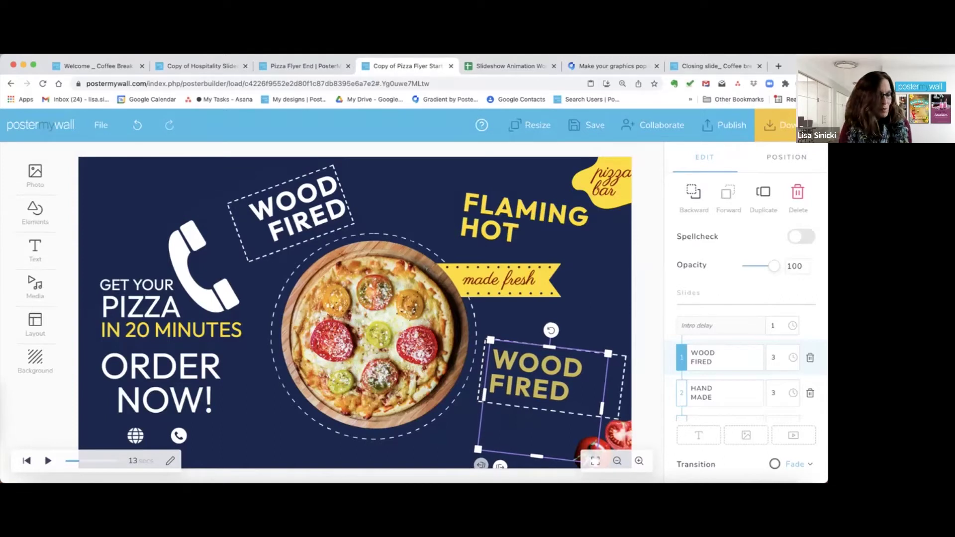
{"action": "mouse_move", "coordinate": [536, 379]}
{"action": "left_mouse_down"}
{"action": "mouse_move", "coordinate": [536, 368]}
{"action": "mouse_move", "coordinate": [532, 380]}
{"action": "left_mouse_up"}
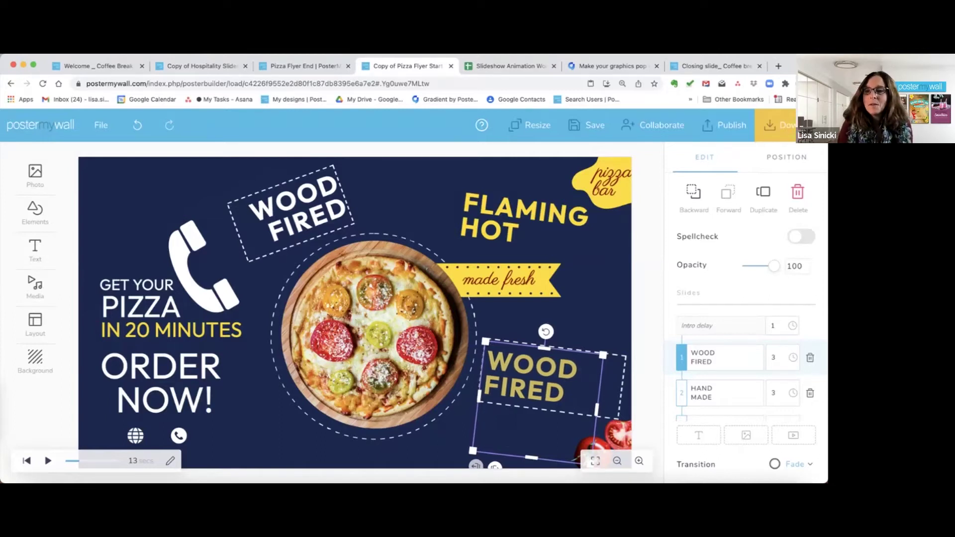
Replace the lower slideshow's HAND MADE slide text with FLAMING HOT on two lines.
{"action": "left_click", "coordinate": [713, 397]}
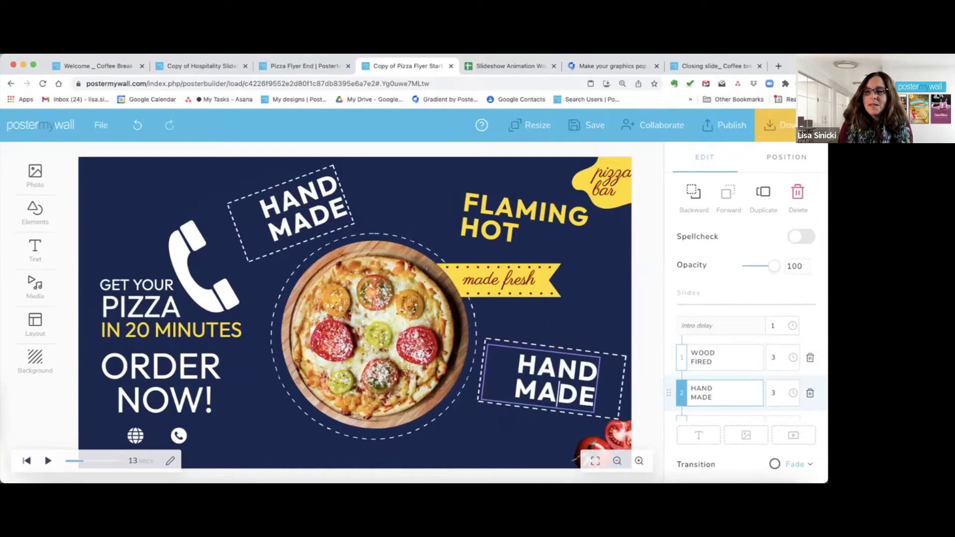
{"action": "key", "text": "super+a"}
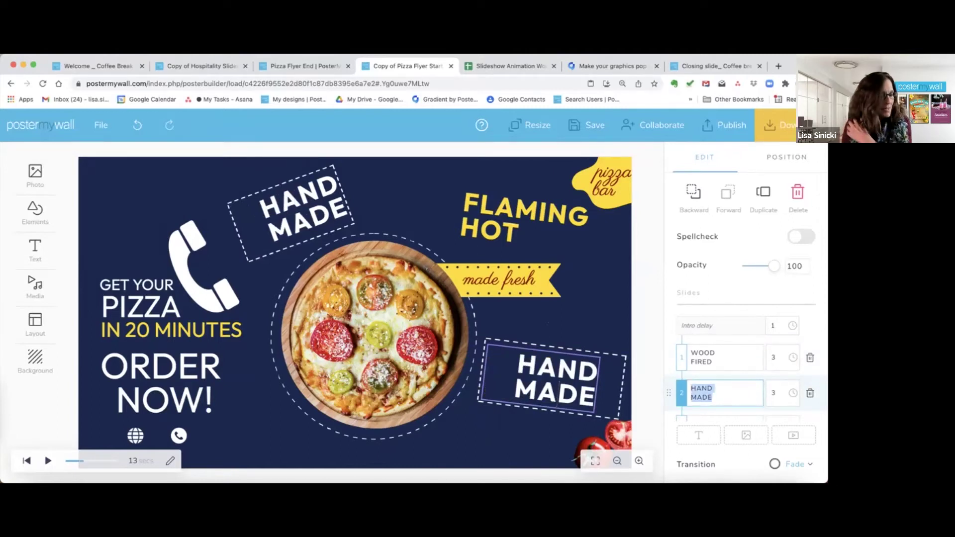
{"action": "type", "text": "FLAMING"}
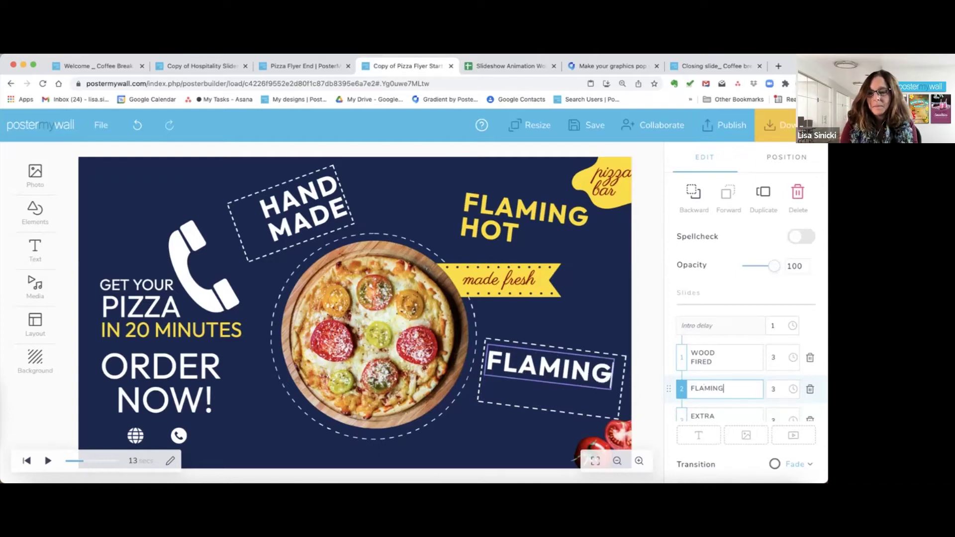
{"action": "key", "text": "Return"}
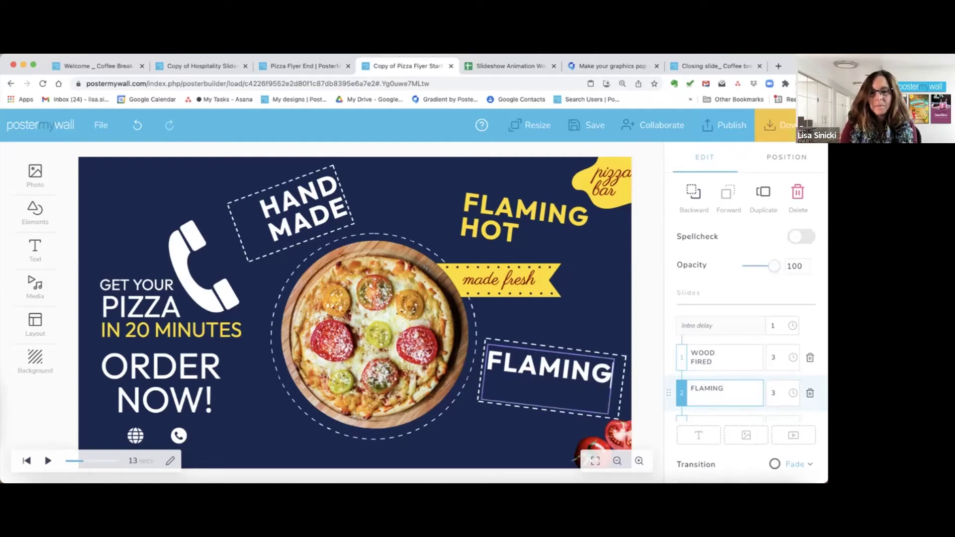
{"action": "type", "text": "HO"}
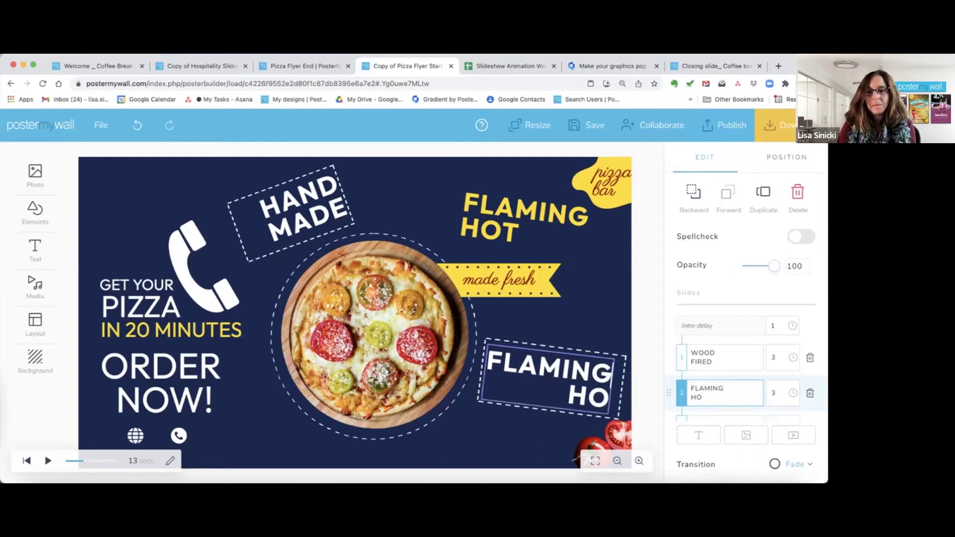
{"action": "type", "text": "T"}
Replace the lower slideshow's EXTRA CHEESY slide text with EXTRA SPICY on two lines.
{"action": "scroll", "coordinate": [725, 398], "scroll_direction": "down", "scroll_amount": 2}
{"action": "left_click_drag", "start_coordinate": [721, 408], "coordinate": [690, 398]}
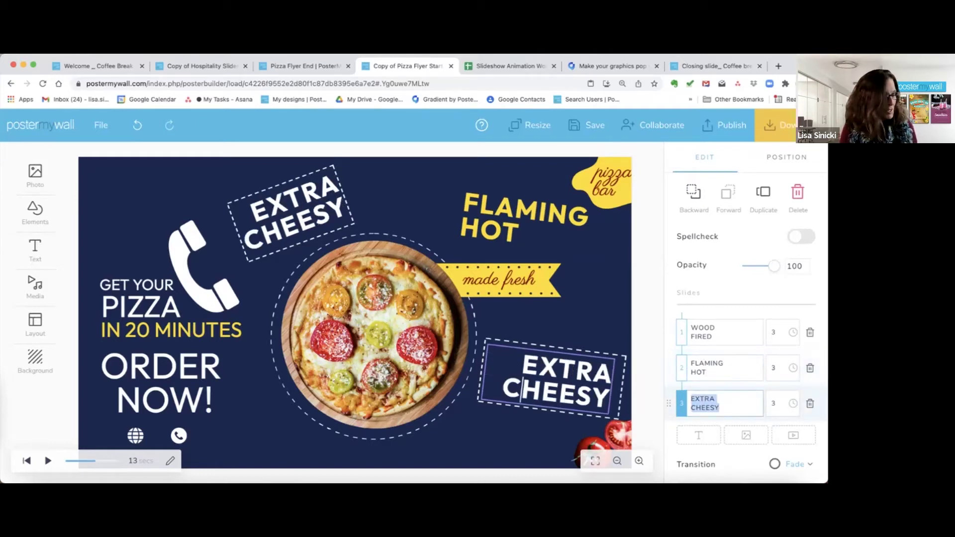
{"action": "type", "text": "ES"}
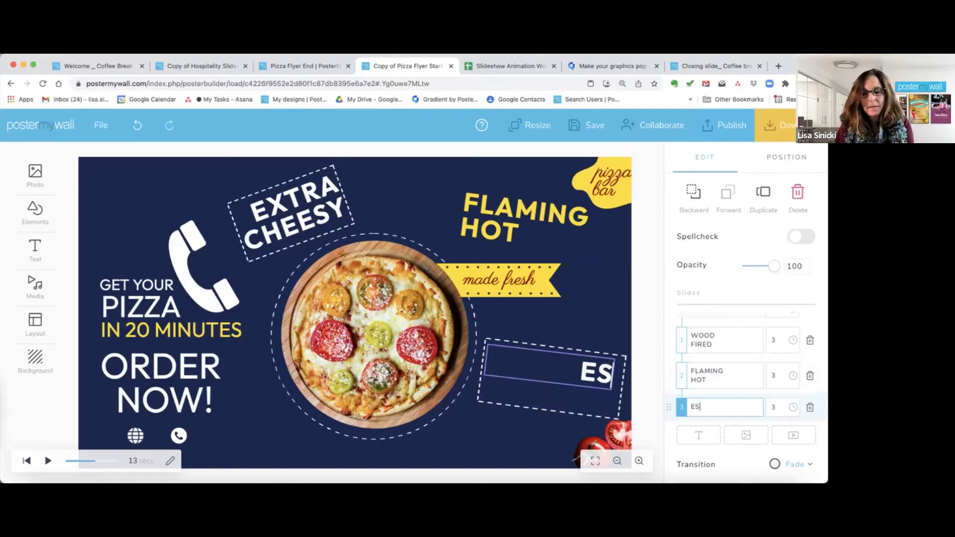
{"action": "type", "text": "TRA"}
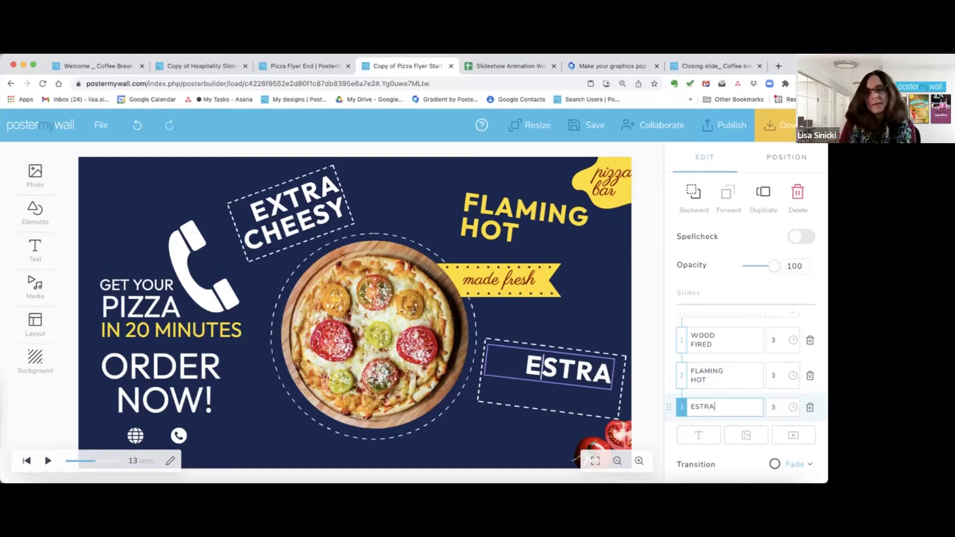
{"action": "left_click_drag", "start_coordinate": [542, 367], "coordinate": [559, 369]}
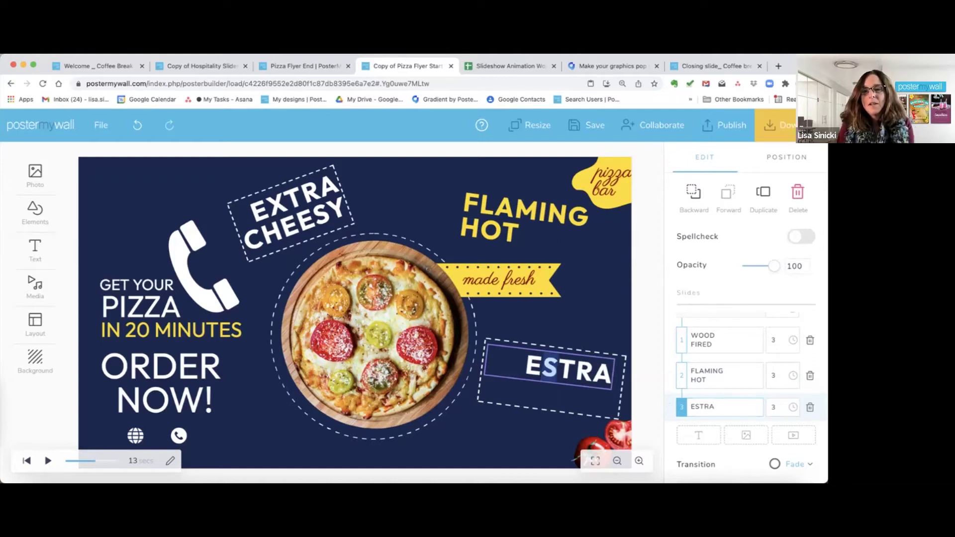
{"action": "type", "text": "X"}
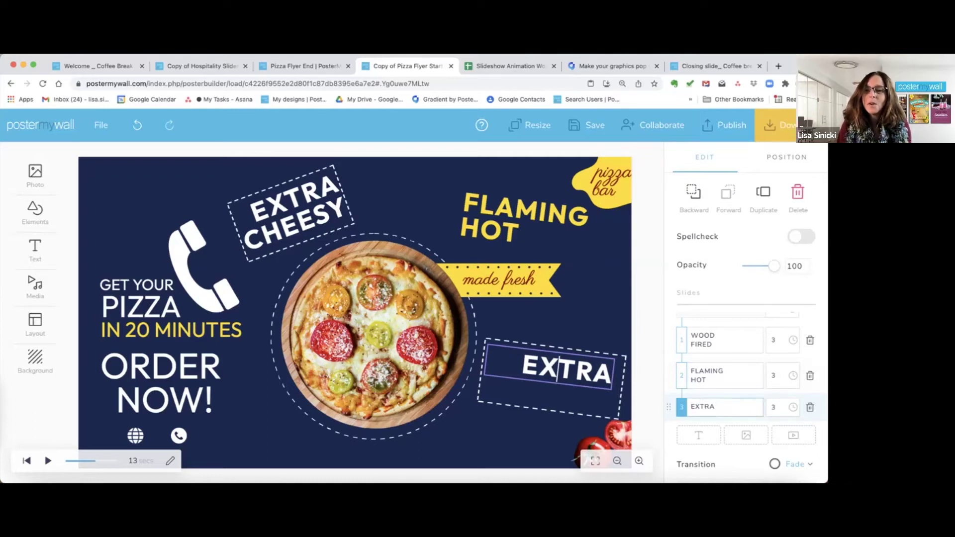
{"action": "key", "text": "Return"}
{"action": "type", "text": "SPICY"}
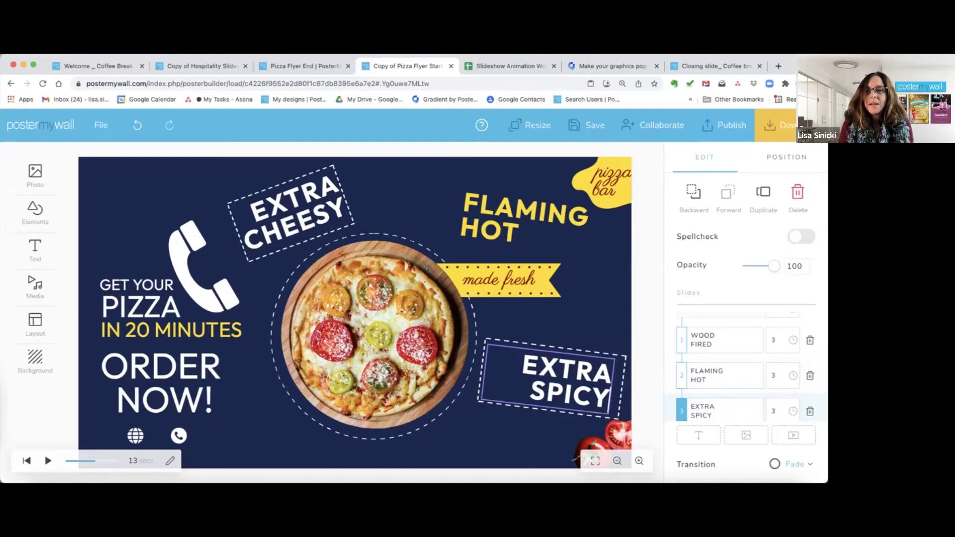
{"action": "key", "text": "Escape"}
Compare the colour and alignment of the lower slideshow's three text slides.
{"action": "left_click", "coordinate": [566, 381]}
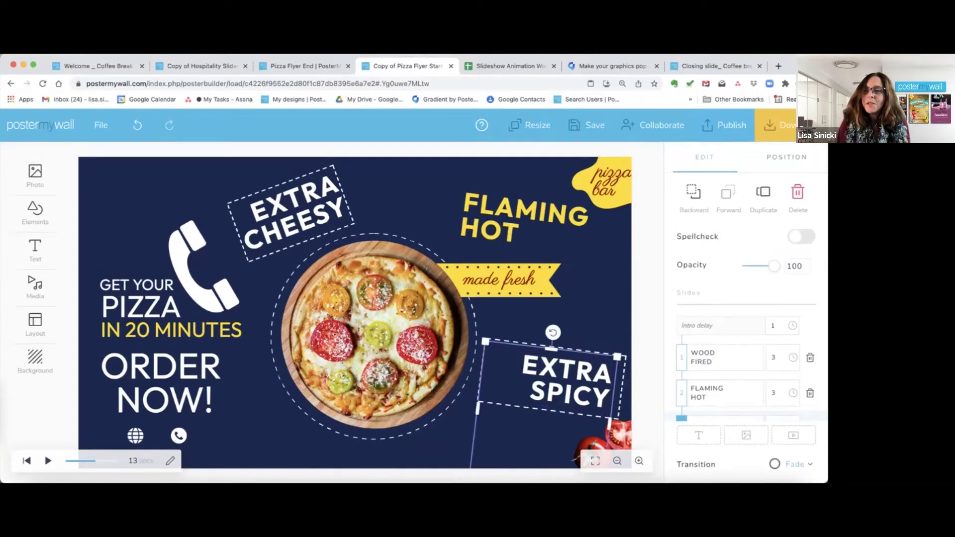
{"action": "left_click", "coordinate": [726, 360]}
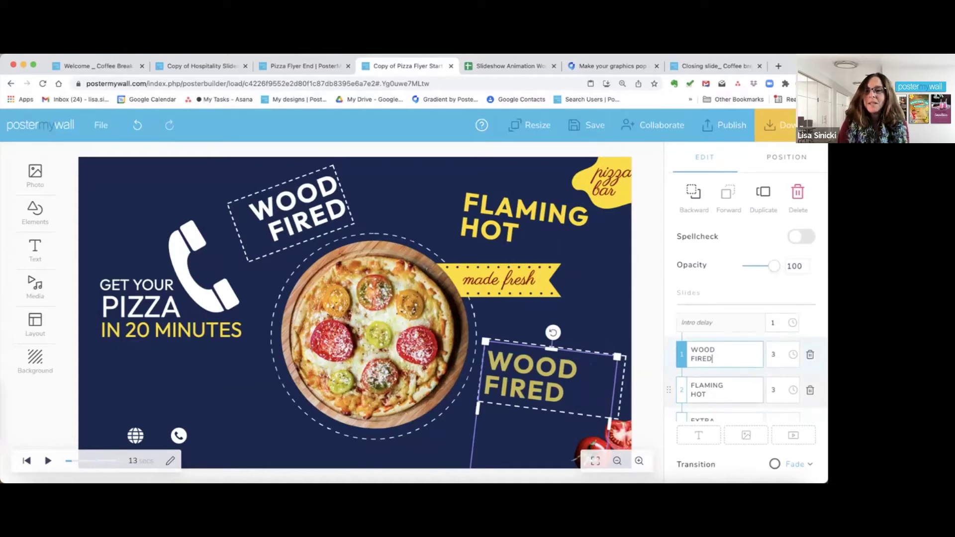
{"action": "scroll", "coordinate": [726, 361], "scroll_direction": "down", "scroll_amount": 1}
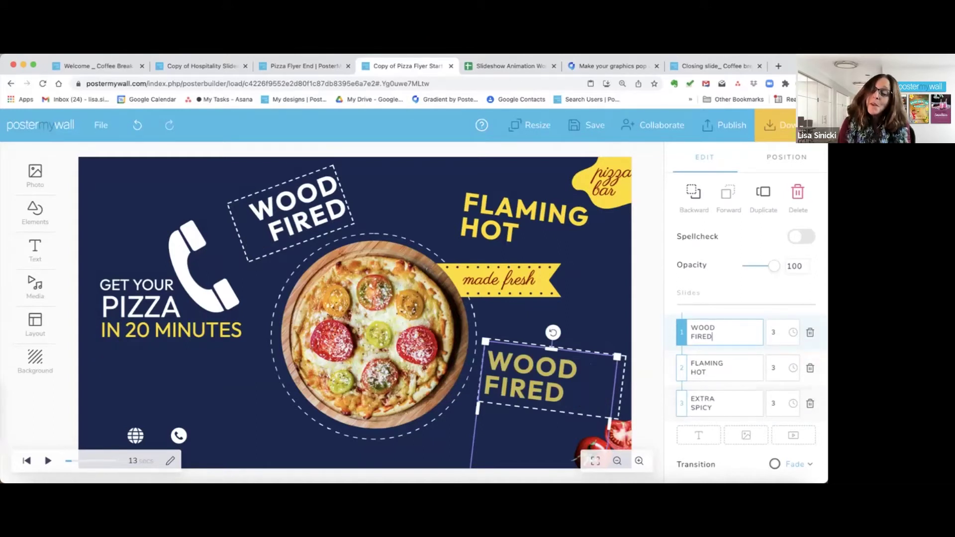
{"action": "left_click", "coordinate": [706, 372]}
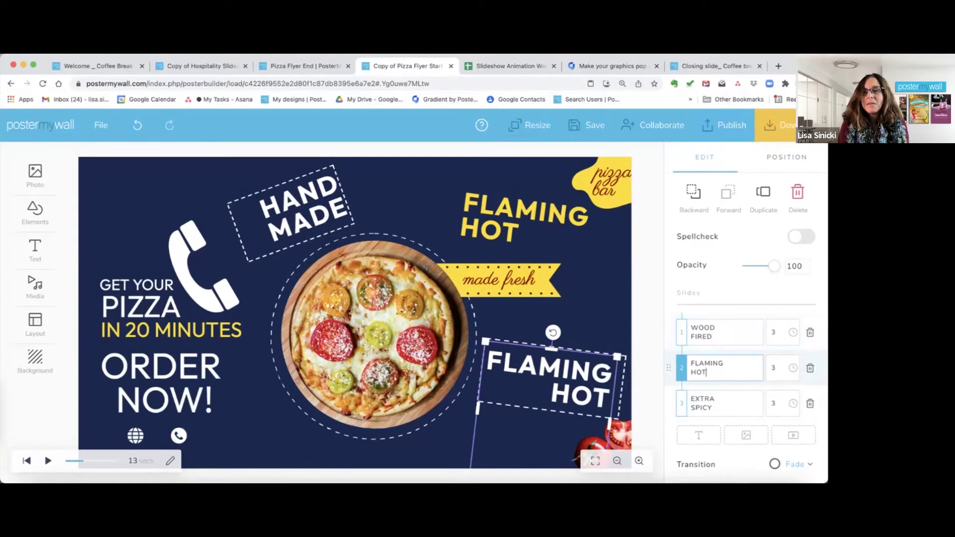
{"action": "left_click", "coordinate": [709, 405]}
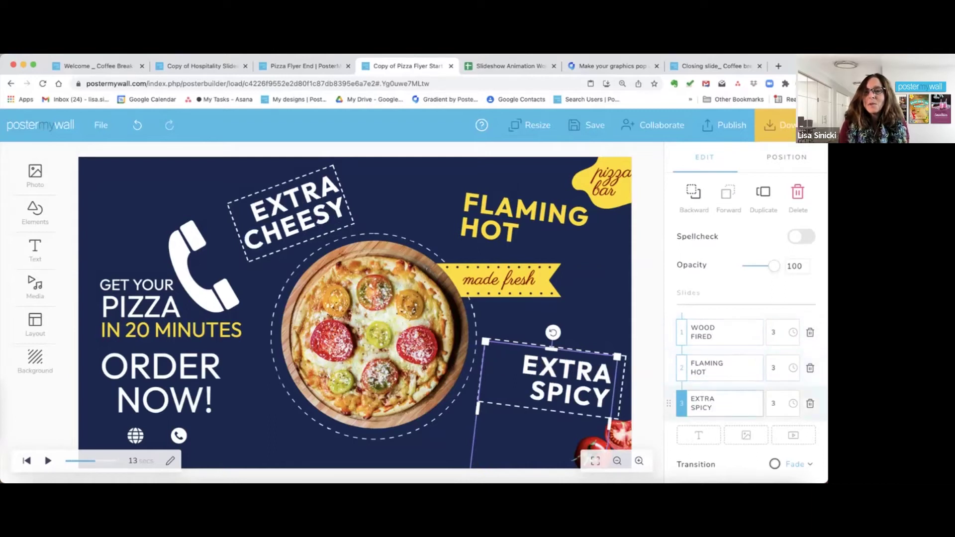
Apply the WOOD FIRED slide's text styles to all text slides of the lower slideshow and check the other two slides.
{"action": "left_click", "coordinate": [555, 369]}
{"action": "left_click", "coordinate": [719, 359]}
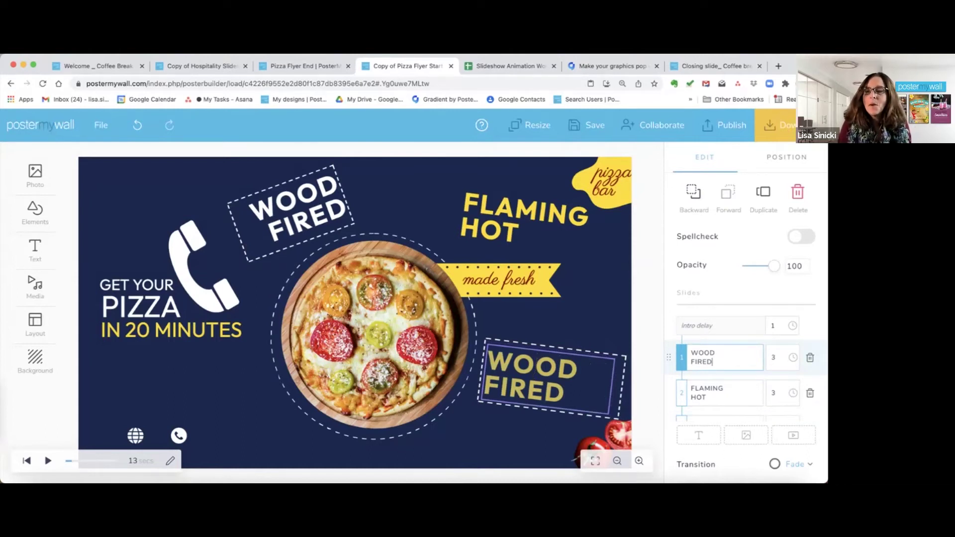
{"action": "scroll", "coordinate": [746, 363], "scroll_direction": "down", "scroll_amount": 1}
{"action": "scroll", "coordinate": [726, 348], "scroll_direction": "down", "scroll_amount": 5}
{"action": "scroll", "coordinate": [746, 328], "scroll_direction": "down", "scroll_amount": 5}
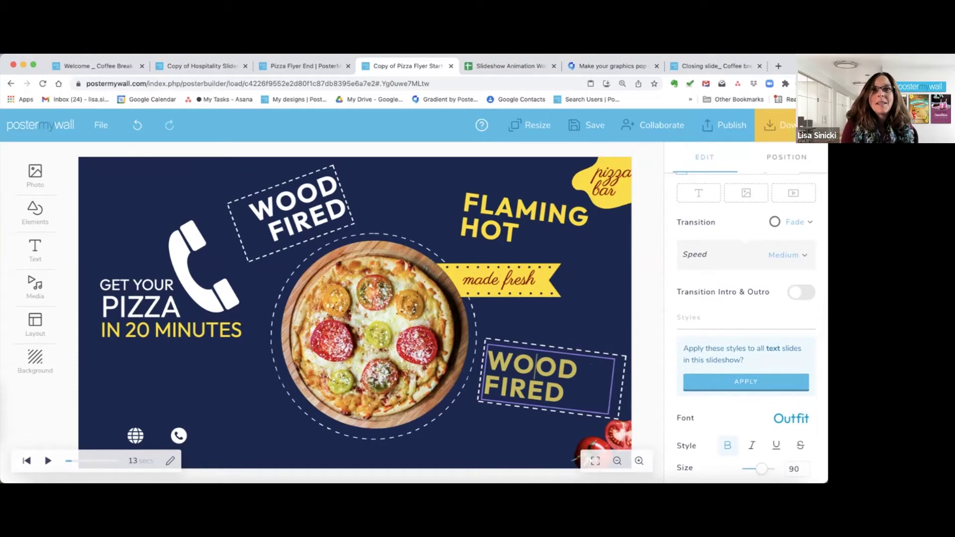
{"action": "left_click", "coordinate": [746, 382]}
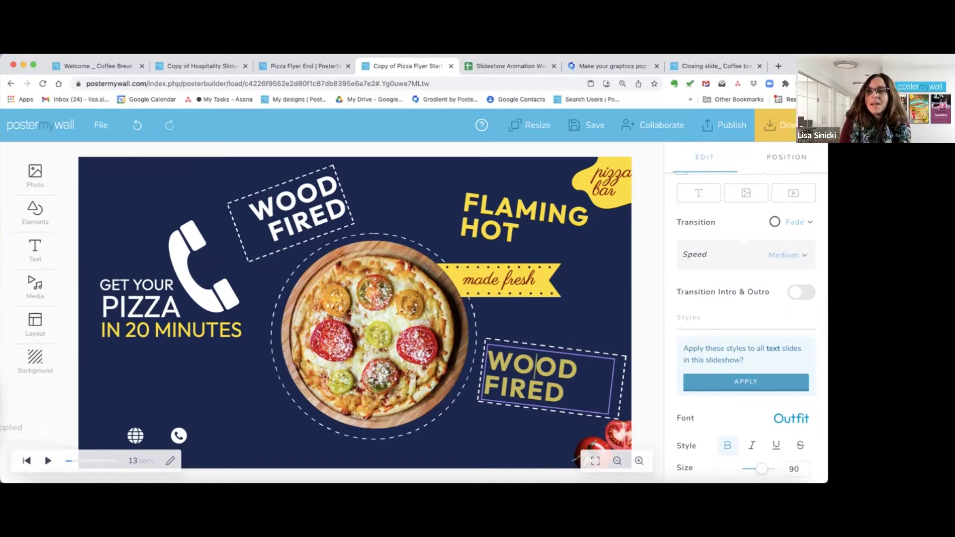
{"action": "scroll", "coordinate": [745, 318], "scroll_direction": "up", "scroll_amount": 3}
{"action": "left_click", "coordinate": [707, 264]}
{"action": "left_click", "coordinate": [708, 301]}
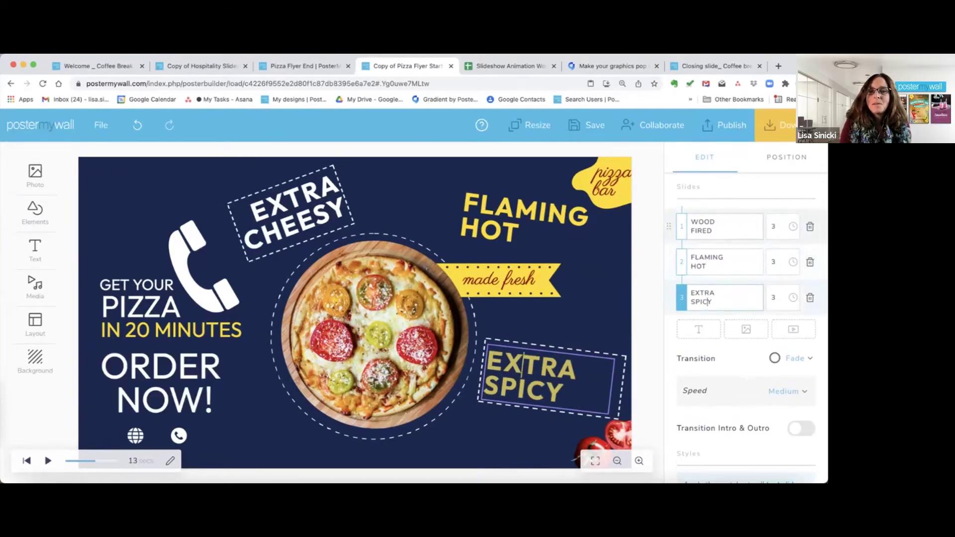
Replace the lower slideshow's WOOD FIRED slide text with SPECIAL SAUCE on two lines and move that slide to the end.
{"action": "left_click", "coordinate": [705, 222]}
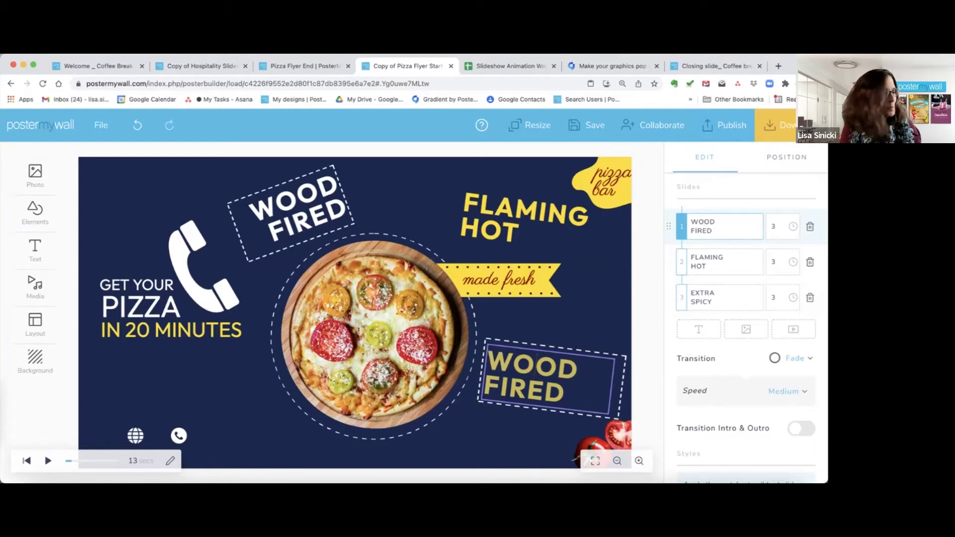
{"action": "left_click_drag", "start_coordinate": [713, 231], "coordinate": [691, 222]}
{"action": "type", "text": "S"}
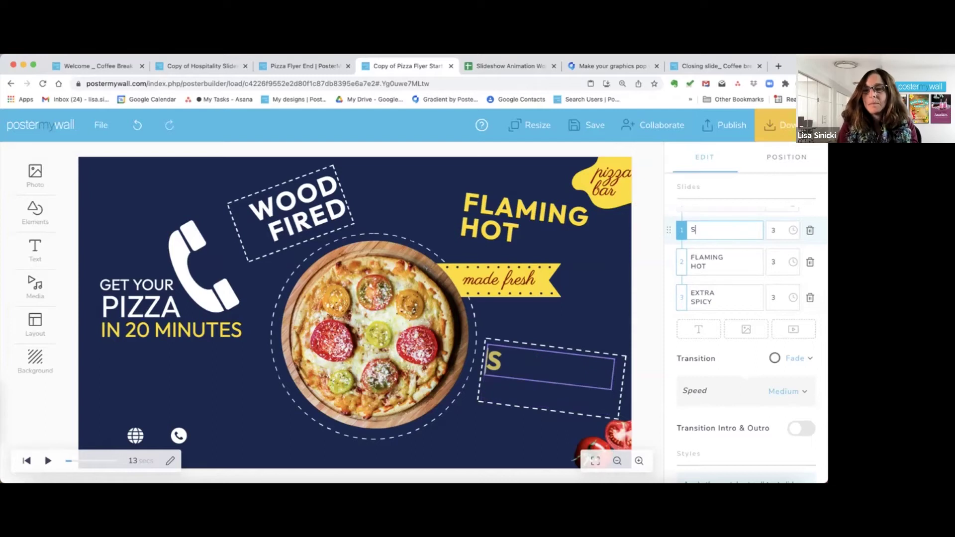
{"action": "type", "text": "PECIAL"}
{"action": "key", "text": "Return"}
{"action": "type", "text": "SAUCE"}
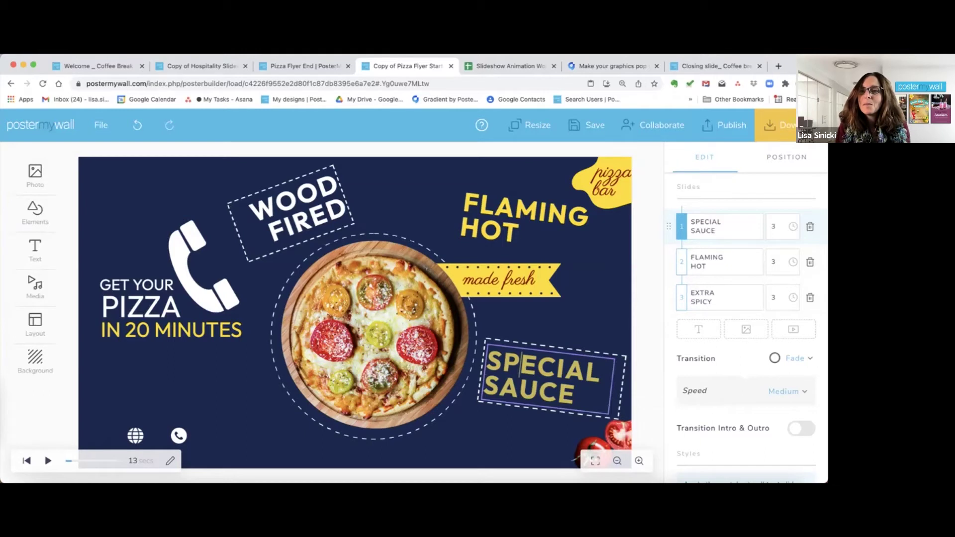
{"action": "left_click_drag", "start_coordinate": [668, 226], "coordinate": [668, 308]}
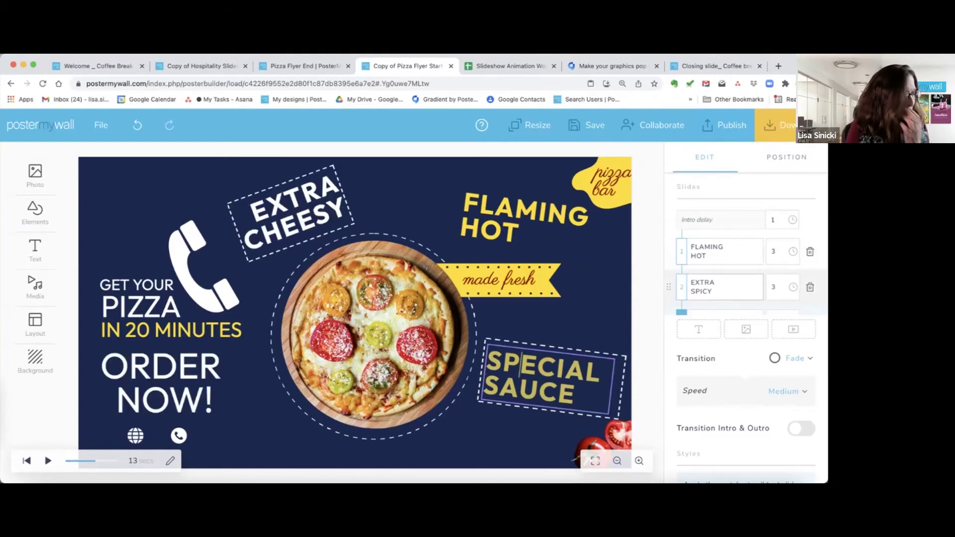
Set the lower slideshow's intro delay to 2 seconds and preview the design.
{"action": "double_click", "coordinate": [773, 219]}
{"action": "type", "text": "2"}
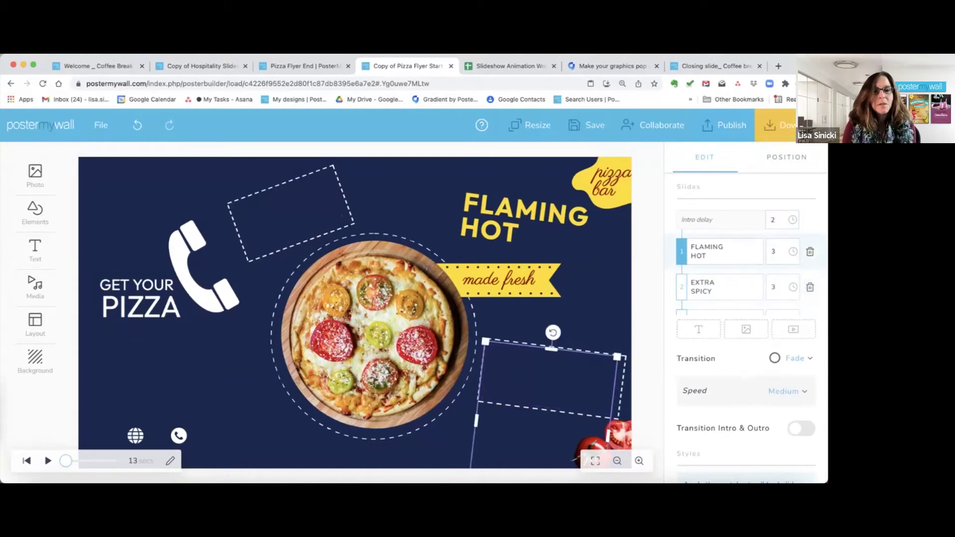
{"action": "key", "text": "Escape"}
{"action": "key", "text": "space"}
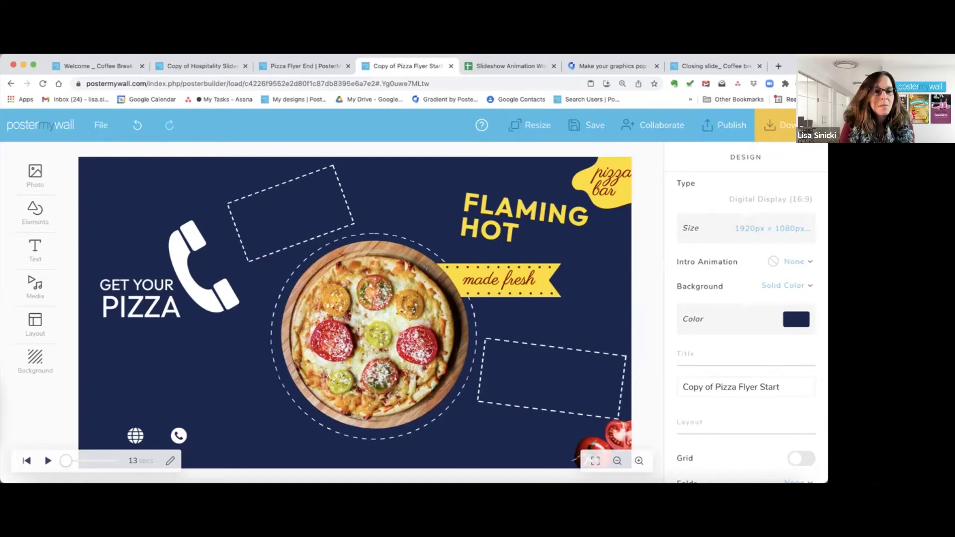
Change the lower slideshow's slide transition to Peek Left.
{"action": "left_click", "coordinate": [85, 461]}
{"action": "left_click", "coordinate": [547, 374]}
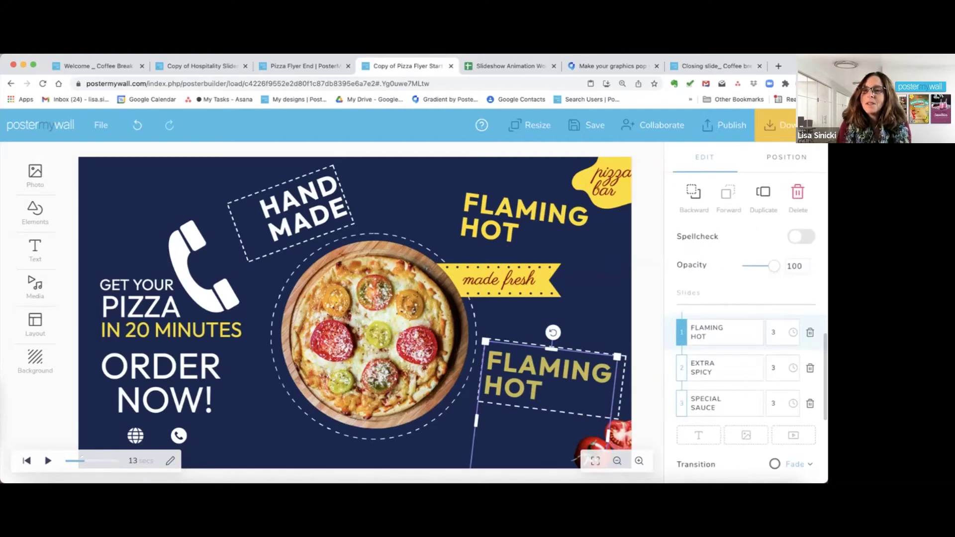
{"action": "scroll", "coordinate": [746, 324], "scroll_direction": "down", "scroll_amount": 3}
{"action": "scroll", "coordinate": [746, 327], "scroll_direction": "down", "scroll_amount": 2}
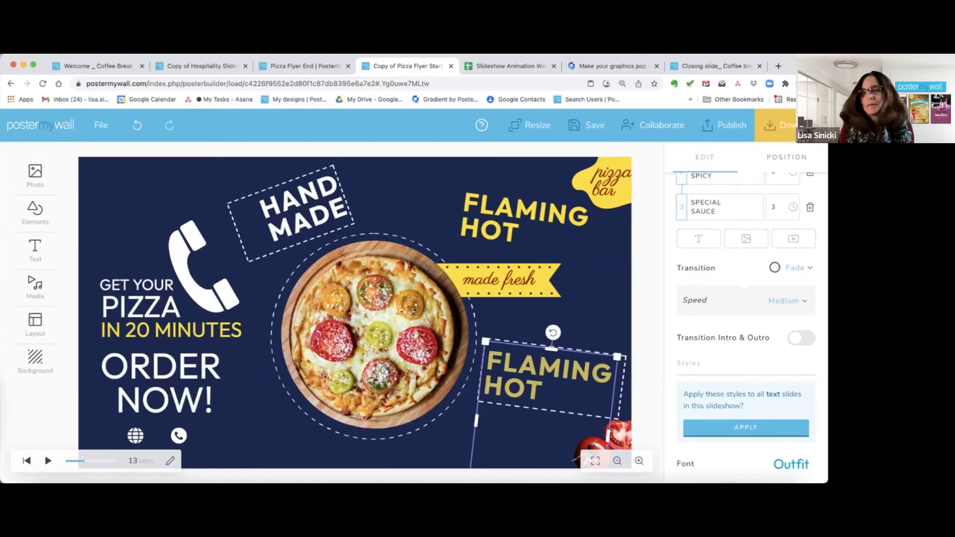
{"action": "left_click", "coordinate": [798, 268]}
{"action": "scroll", "coordinate": [746, 299], "scroll_direction": "down", "scroll_amount": 2}
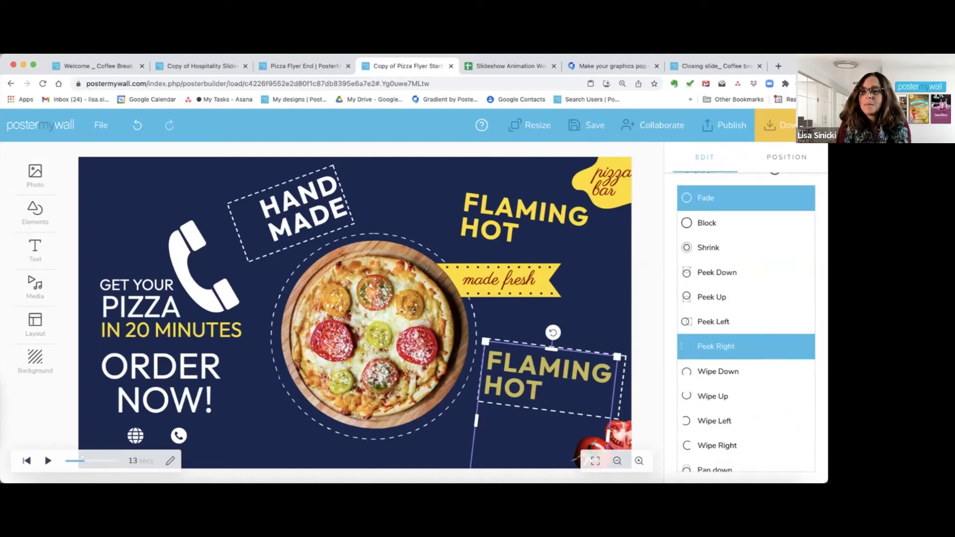
{"action": "left_click", "coordinate": [713, 321]}
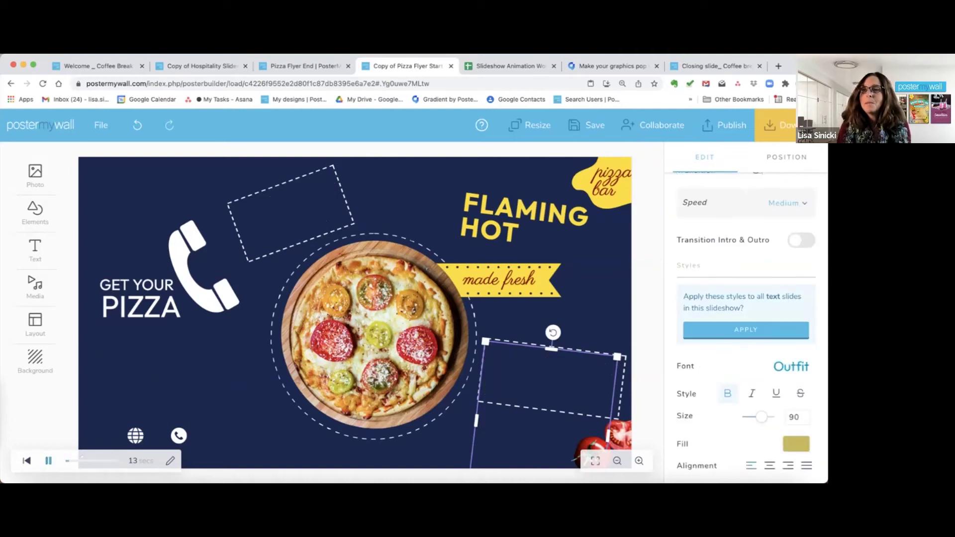
Change the slide transition of the slideshow above the pizza to Peek Right.
{"action": "scroll", "coordinate": [746, 318], "scroll_direction": "up", "scroll_amount": 3}
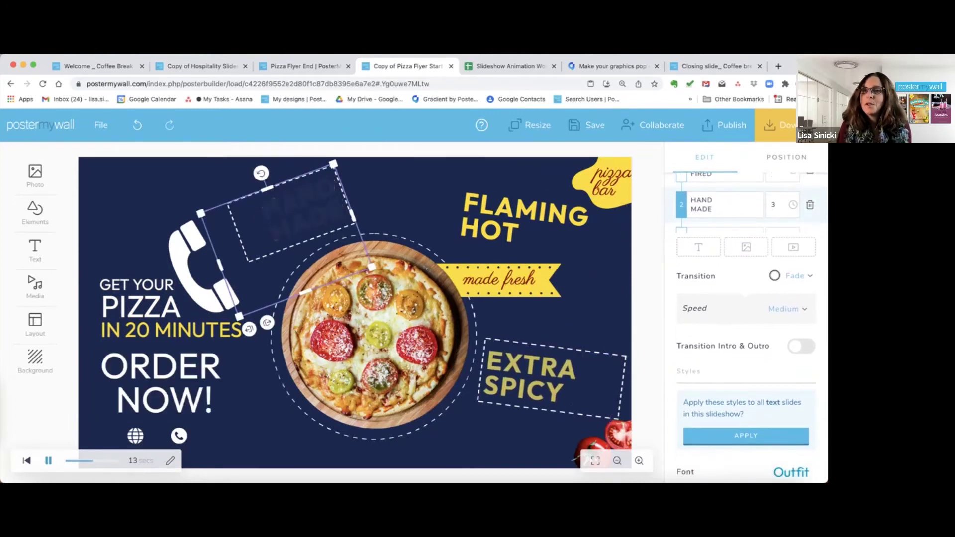
{"action": "left_click", "coordinate": [798, 276]}
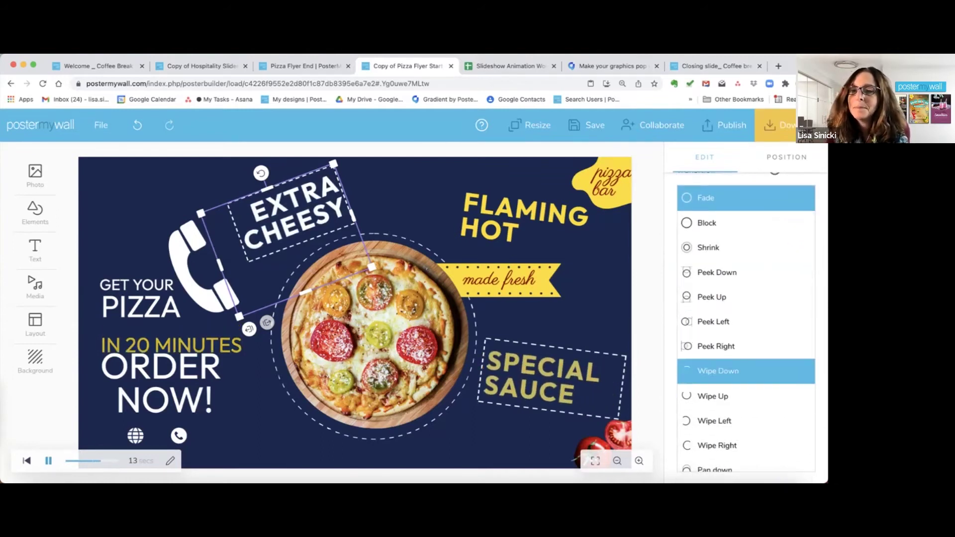
{"action": "left_click", "coordinate": [726, 346]}
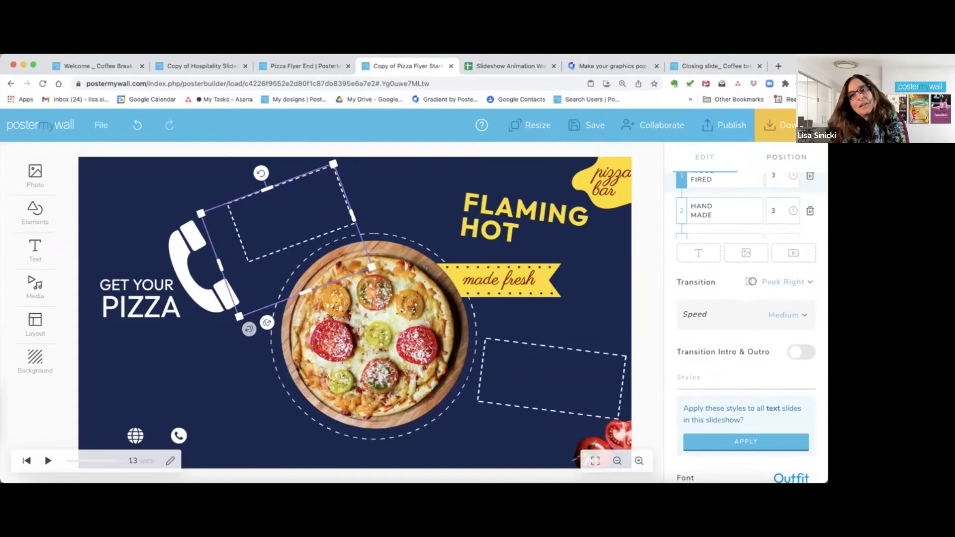
Delete the original static FLAMING HOT text above the made fresh ribbon.
{"action": "left_click", "coordinate": [524, 224]}
{"action": "key", "text": "Delete"}
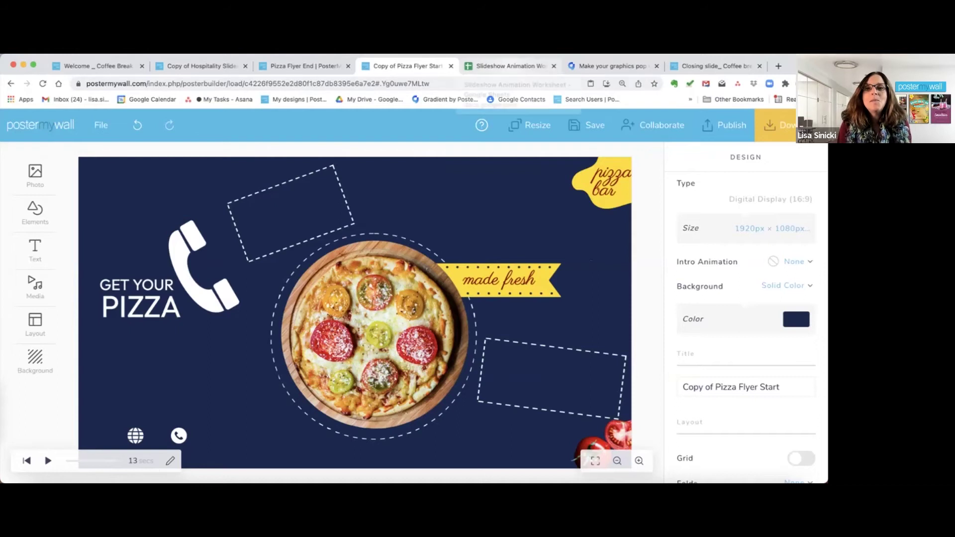
Consult the Slideshow Animation Worksheet, return to the flyer and give the ORDER NOW! slideshow a 0-second intro delay and an 11-second slide.
{"action": "left_click", "coordinate": [505, 65]}
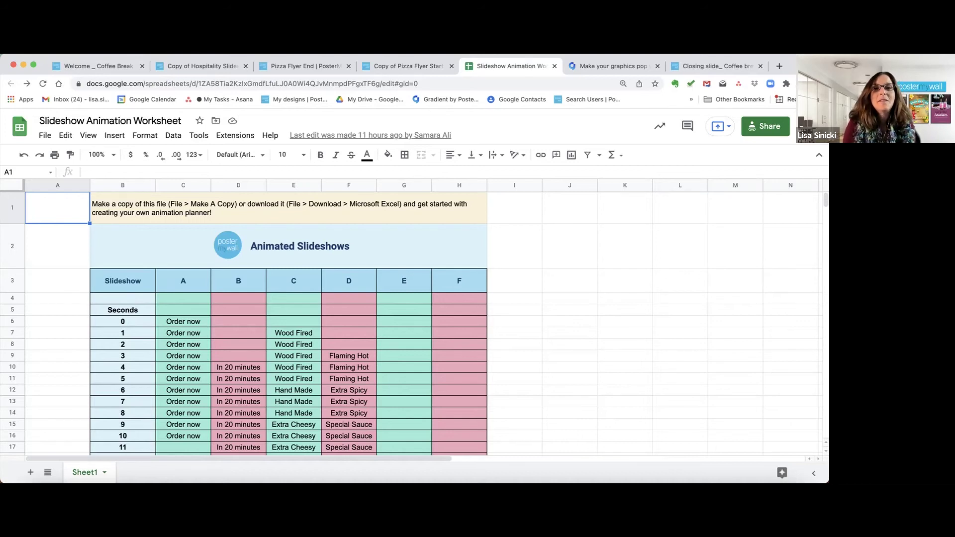
{"action": "left_click", "coordinate": [408, 66]}
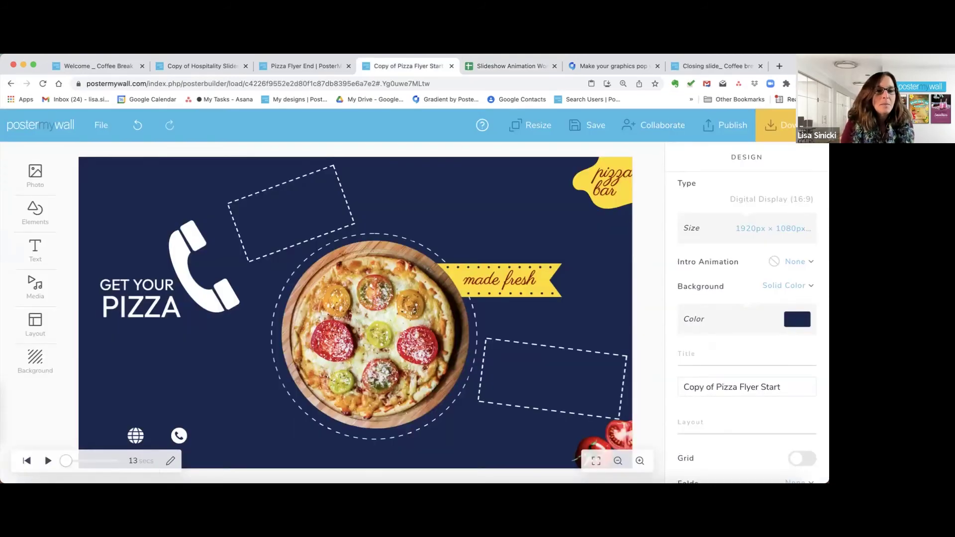
{"action": "left_click", "coordinate": [165, 383]}
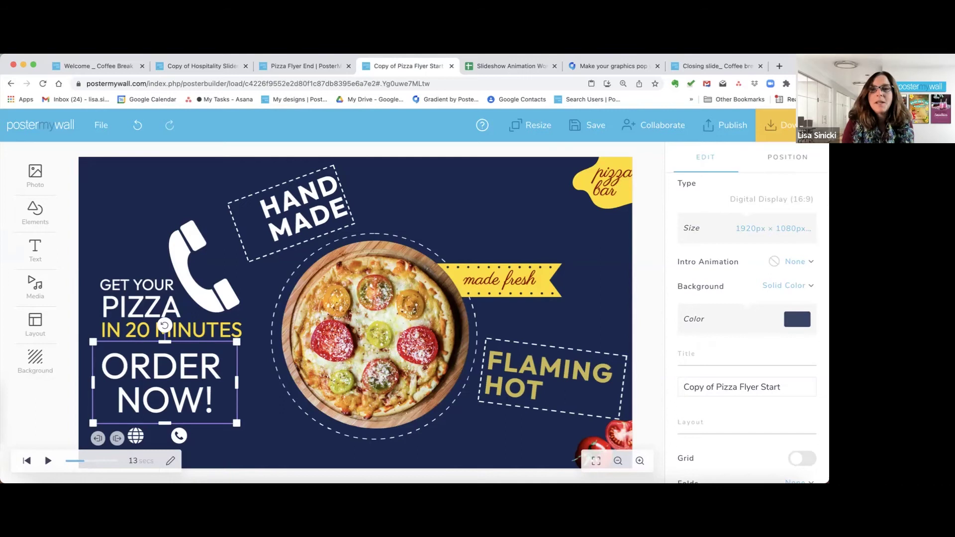
{"action": "double_click", "coordinate": [773, 326]}
{"action": "type", "text": "0"}
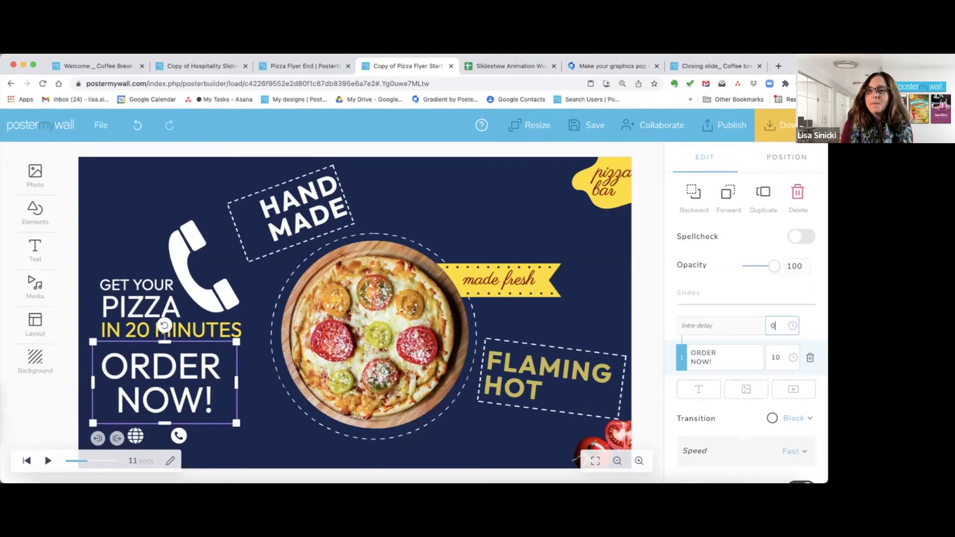
{"action": "key", "text": "Tab"}
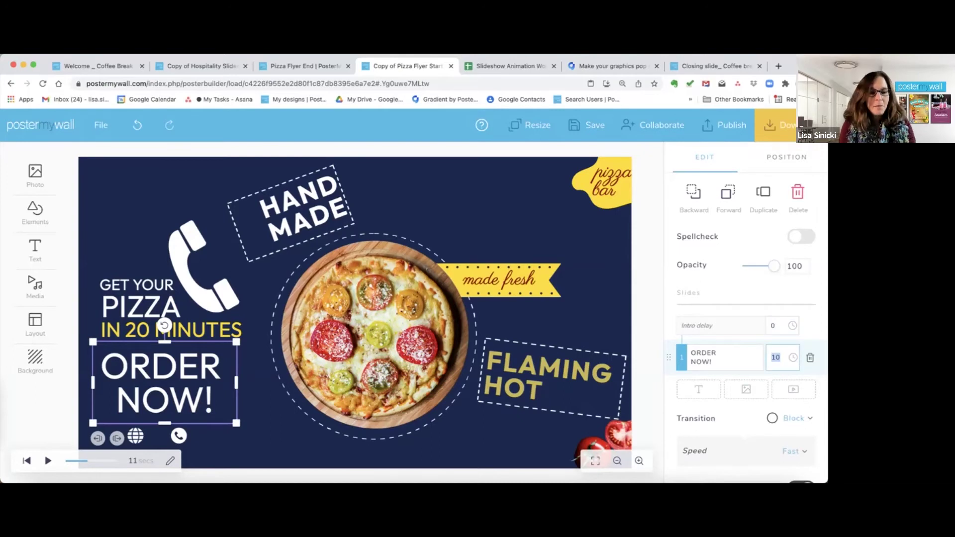
{"action": "type", "text": "11"}
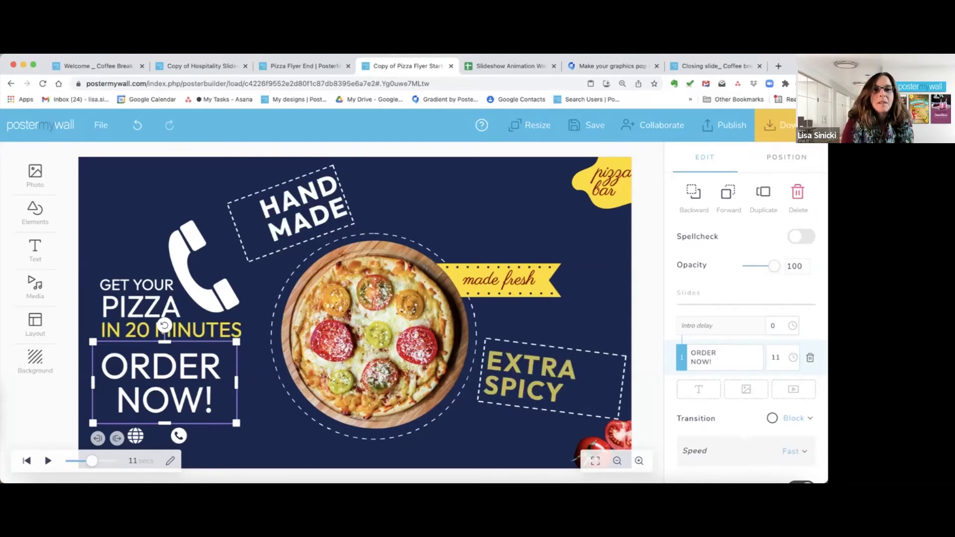
Check the worksheet timing for IN 20 MINUTES, and set its intro delay to 4 seconds and its slide duration to 6 seconds.
{"action": "left_click", "coordinate": [171, 324]}
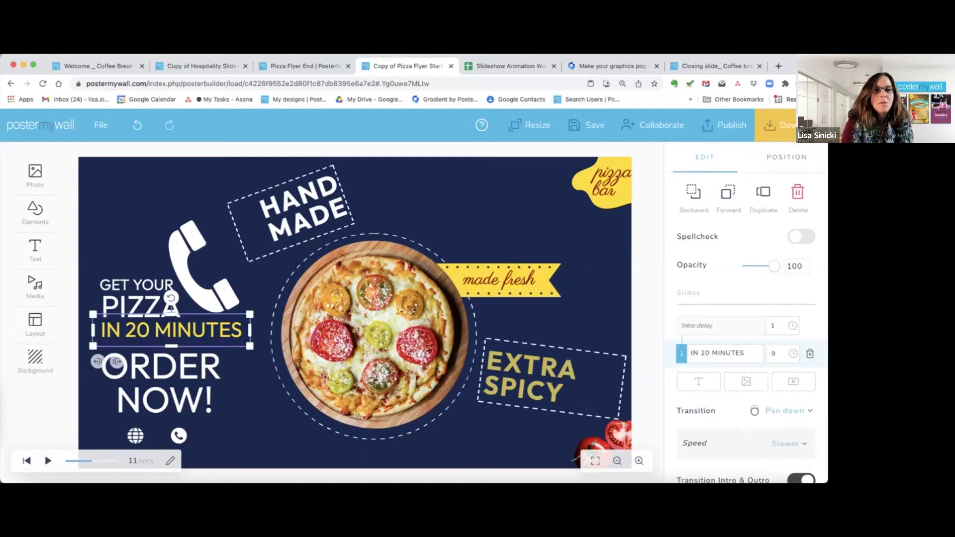
{"action": "left_click", "coordinate": [510, 66]}
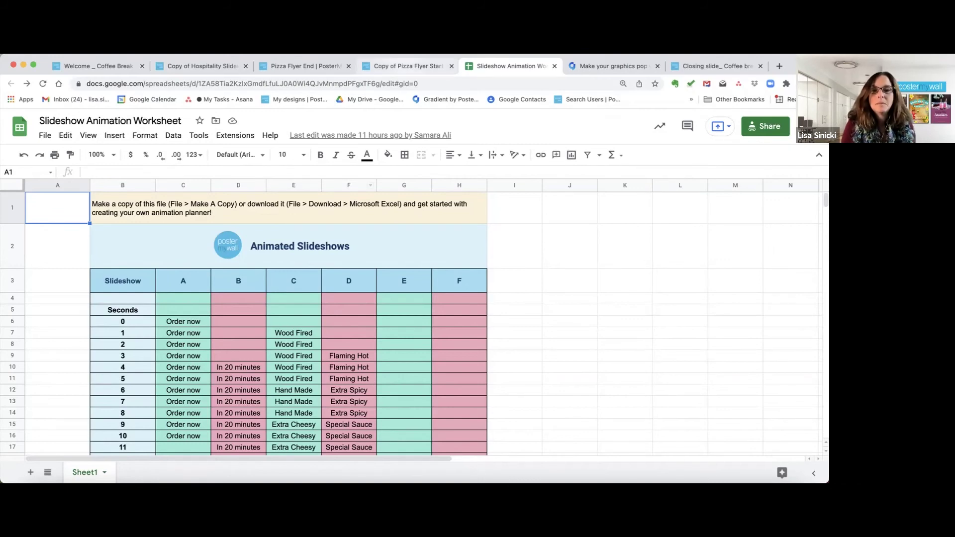
{"action": "left_click", "coordinate": [406, 66]}
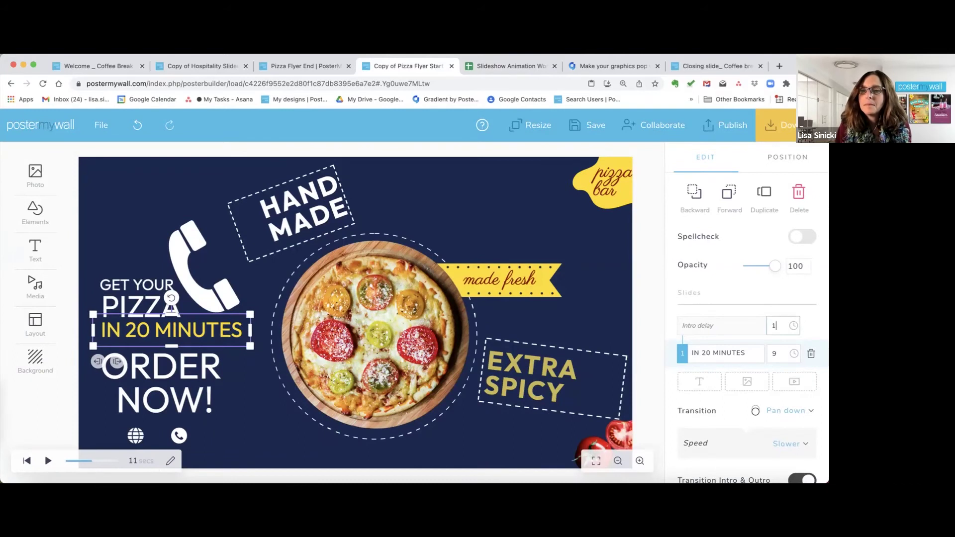
{"action": "double_click", "coordinate": [774, 326]}
{"action": "type", "text": "4"}
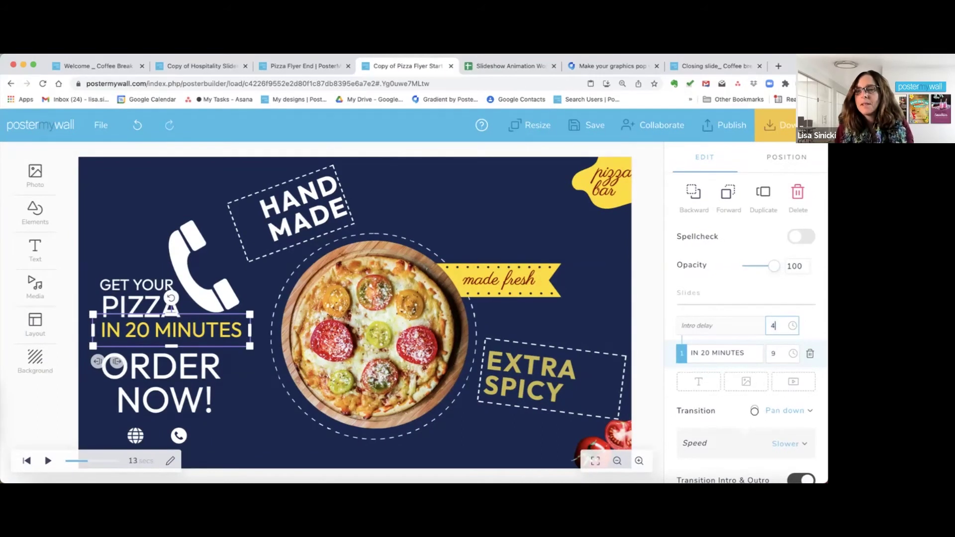
{"action": "double_click", "coordinate": [774, 353]}
{"action": "type", "text": "6"}
Check the worksheet timing for the upper slideshow and set its WOOD FIRED slide duration to 5 seconds.
{"action": "left_click", "coordinate": [299, 211]}
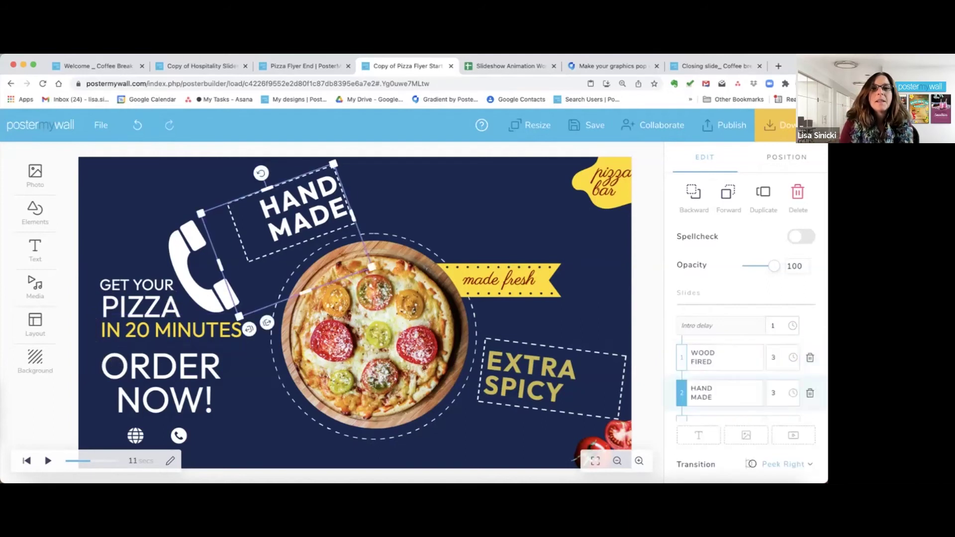
{"action": "left_click", "coordinate": [505, 66]}
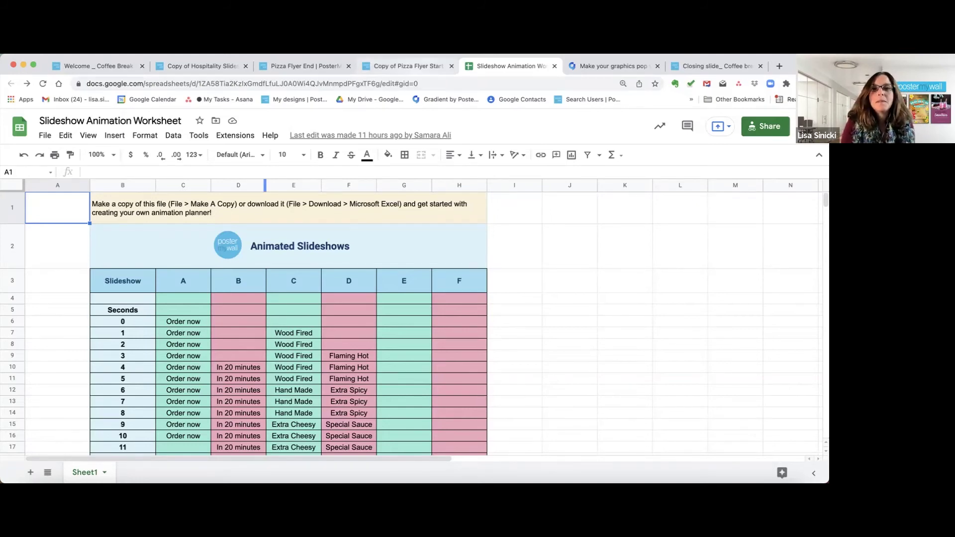
{"action": "left_click", "coordinate": [406, 66]}
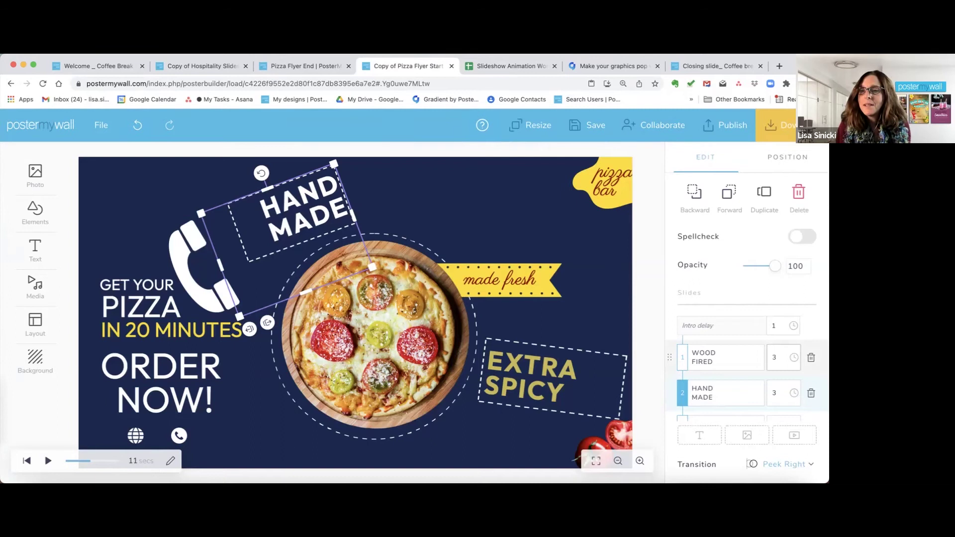
{"action": "left_click", "coordinate": [773, 357]}
{"action": "type", "text": "5"}
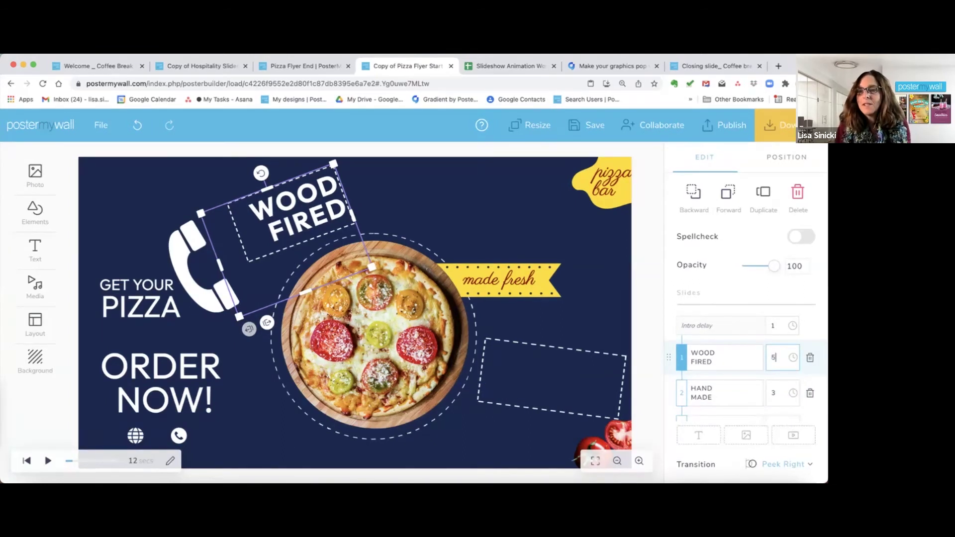
{"action": "scroll", "coordinate": [744, 388], "scroll_direction": "down", "scroll_amount": 2}
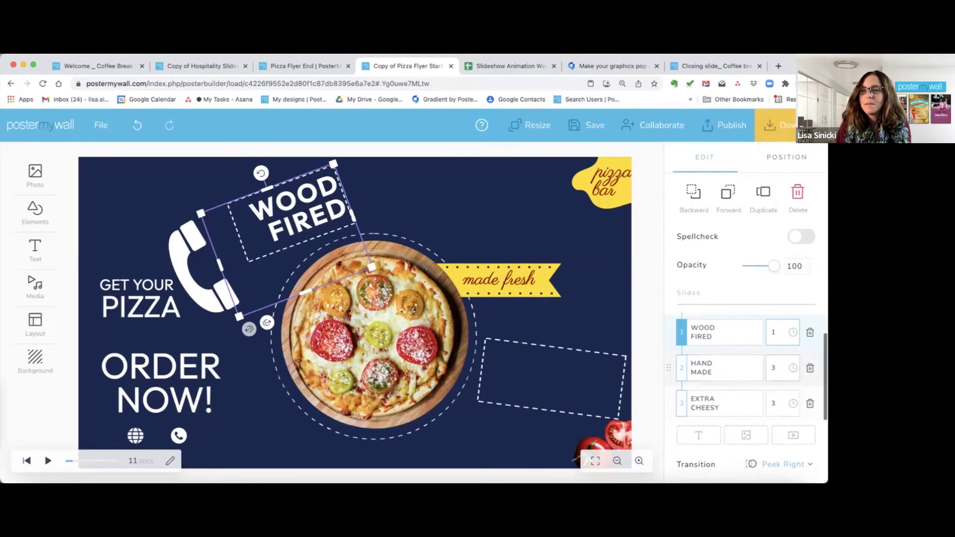
{"action": "double_click", "coordinate": [773, 332]}
{"action": "type", "text": "5"}
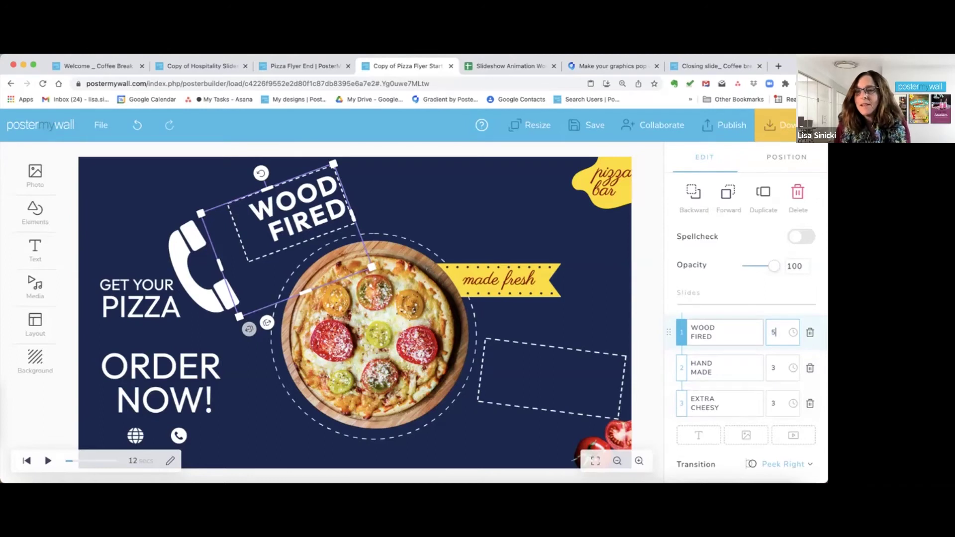
{"action": "scroll", "coordinate": [774, 332], "scroll_direction": "down", "scroll_amount": 4}
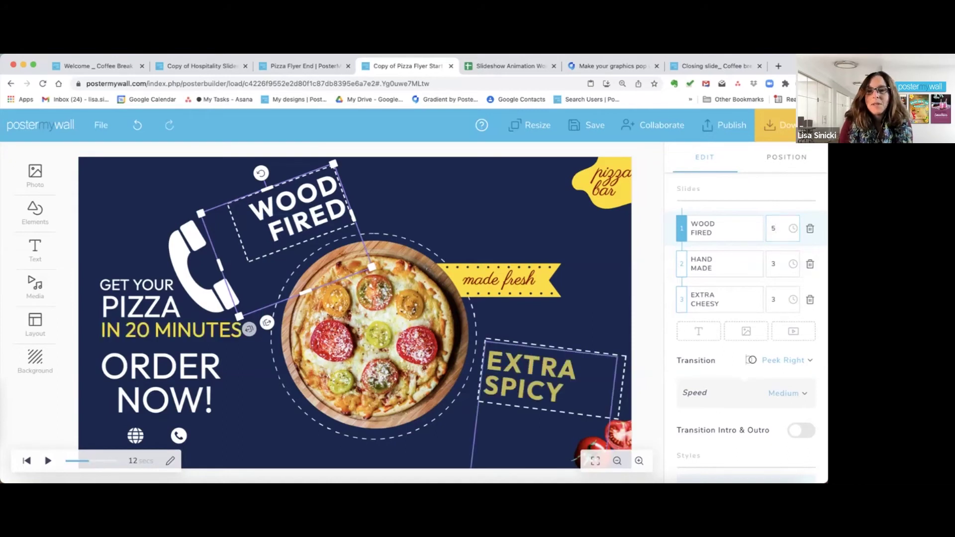
Check the worksheet timing for the FLAMING HOT slideshow and set its intro delay to 3 seconds.
{"action": "left_click", "coordinate": [530, 376]}
{"action": "left_click", "coordinate": [508, 65]}
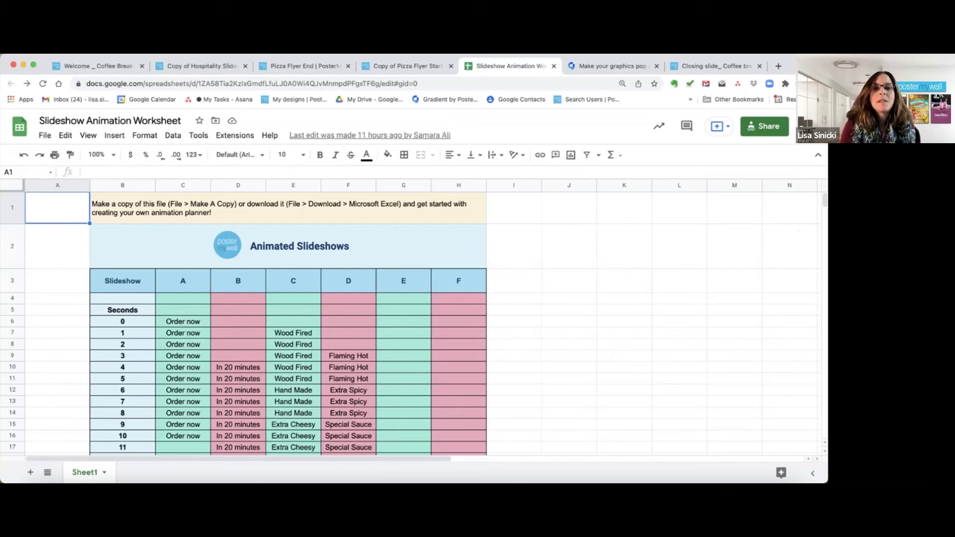
{"action": "left_click", "coordinate": [405, 65]}
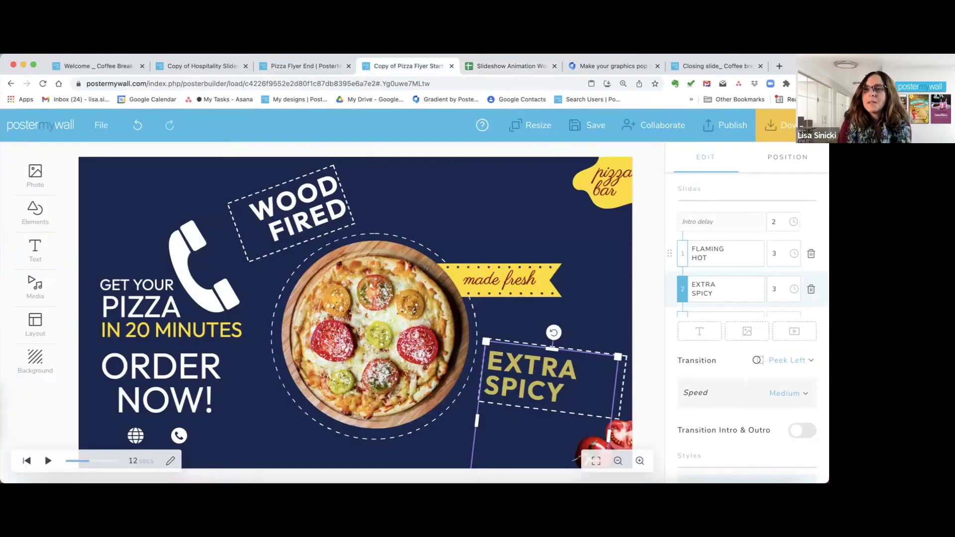
{"action": "double_click", "coordinate": [774, 221]}
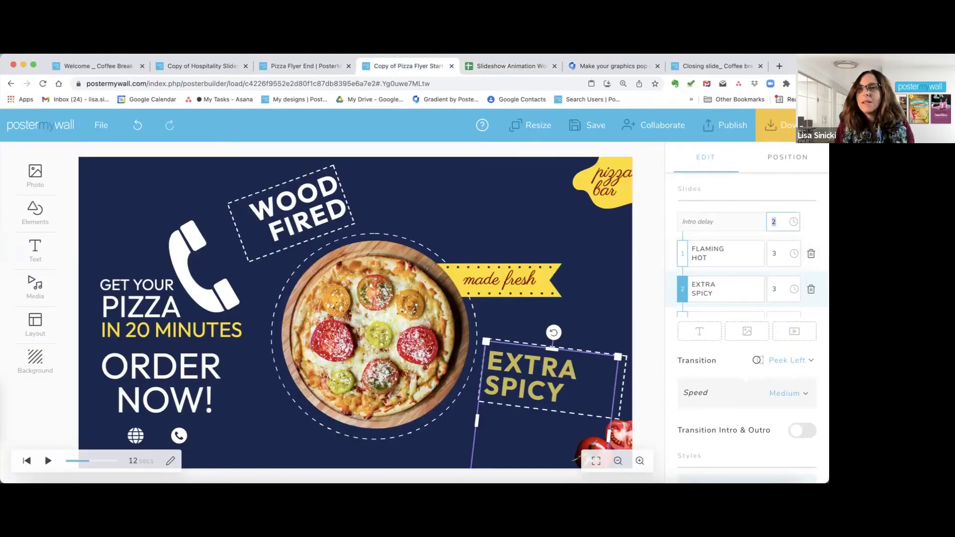
{"action": "type", "text": "0"}
{"action": "scroll", "coordinate": [726, 261], "scroll_direction": "down", "scroll_amount": 2}
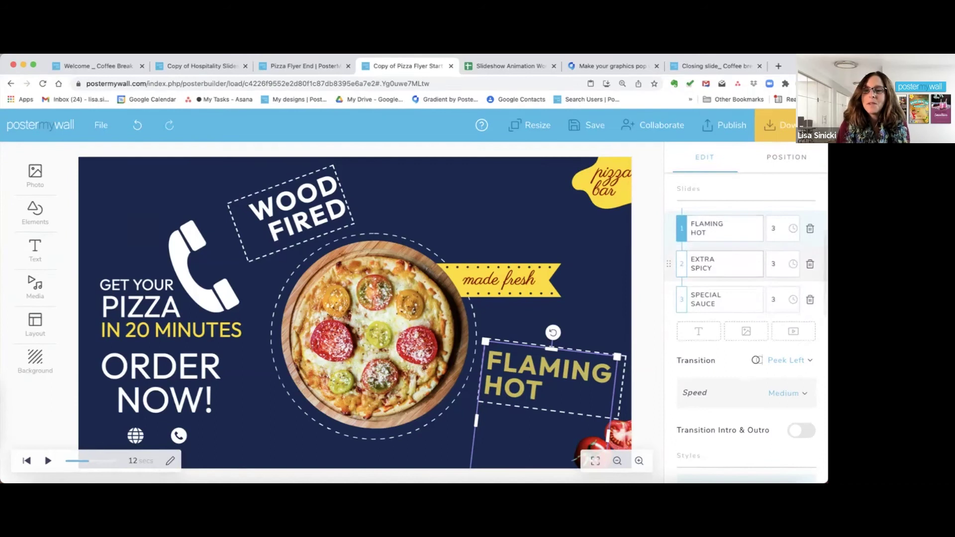
{"action": "scroll", "coordinate": [746, 298], "scroll_direction": "up", "scroll_amount": 3}
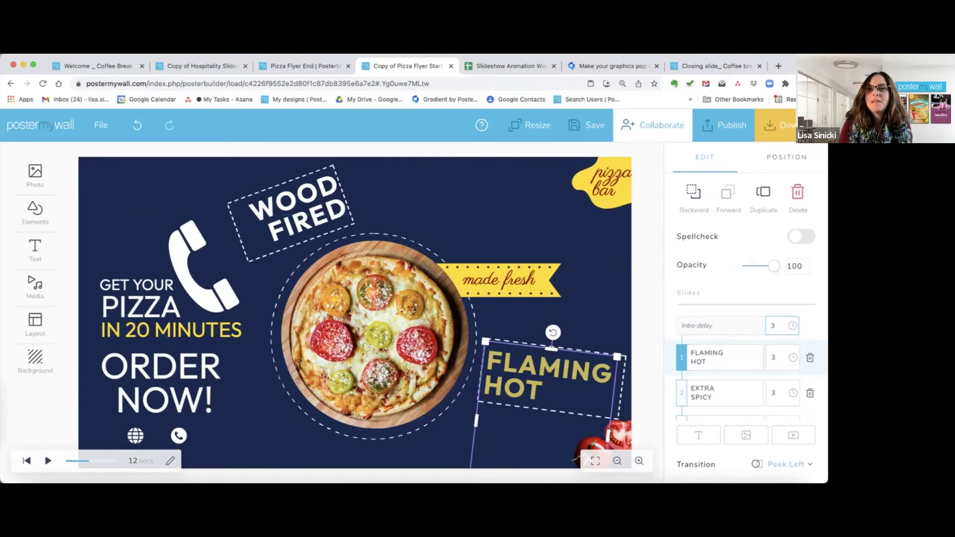
Save the pizza flyer design and preview its animation from the start.
{"action": "left_click", "coordinate": [585, 125]}
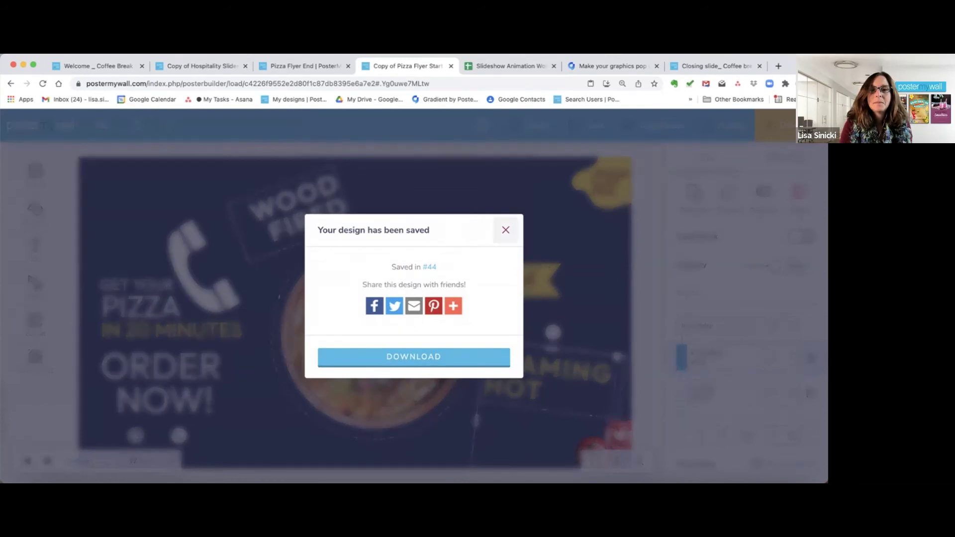
{"action": "left_click", "coordinate": [506, 230]}
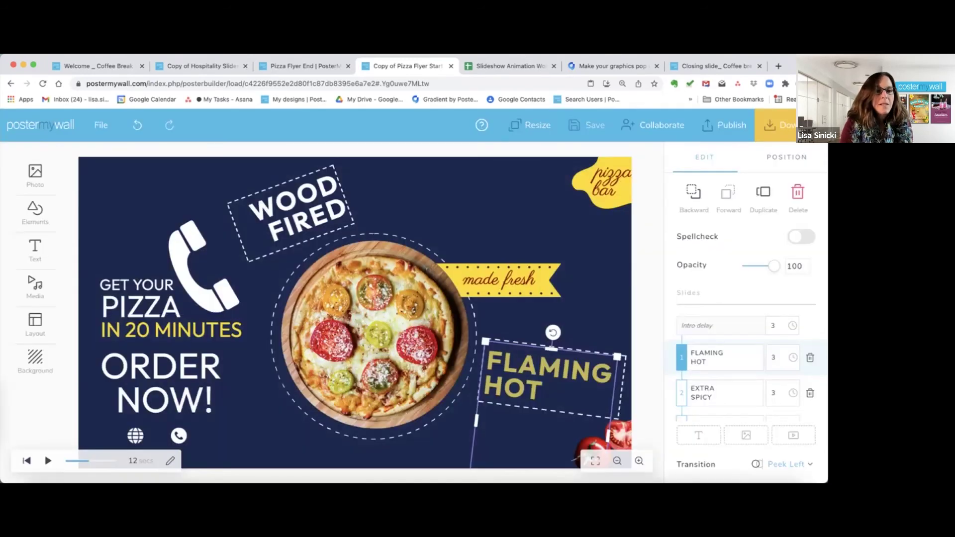
{"action": "left_click_drag", "start_coordinate": [89, 460], "coordinate": [66, 461]}
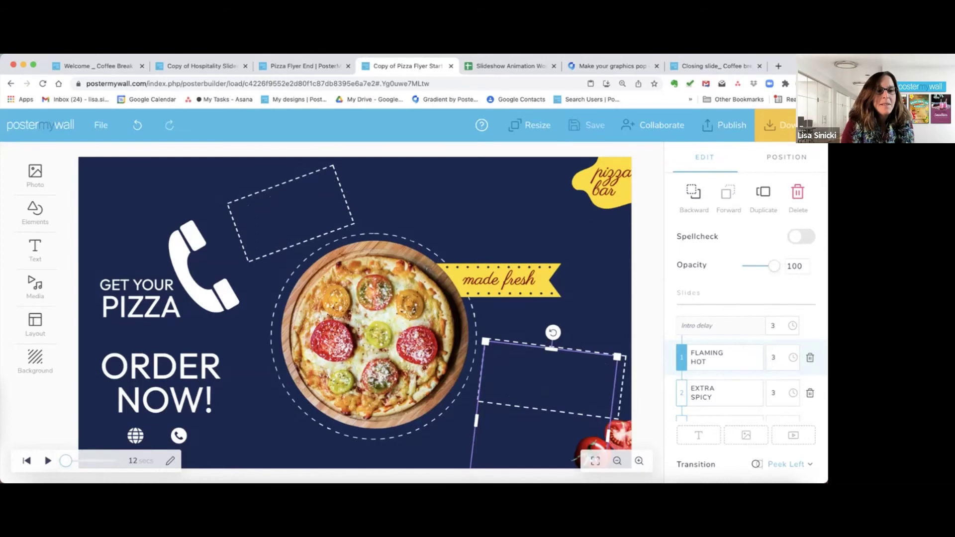
{"action": "left_click", "coordinate": [47, 461]}
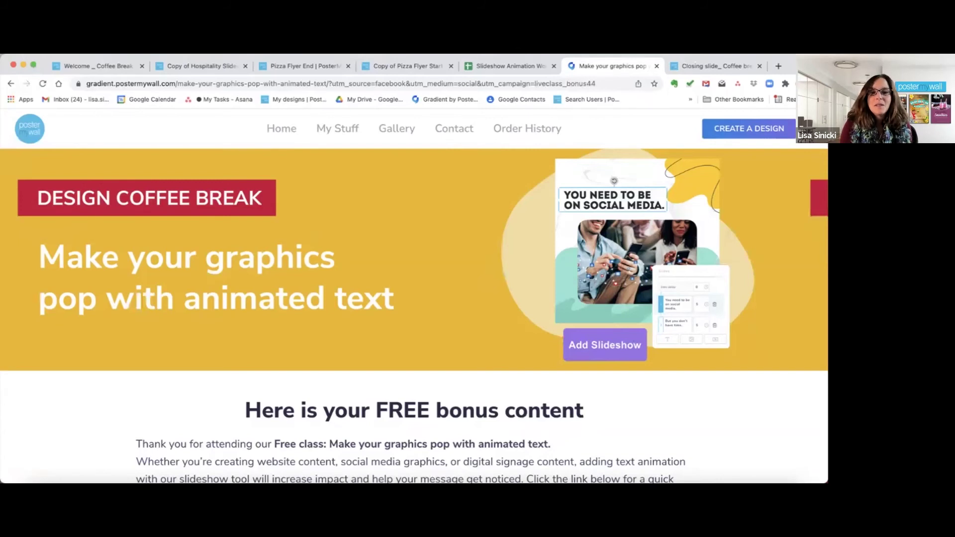
Review the class's bonus content page, including the linked animation worksheet and the free square templates.
{"action": "scroll", "coordinate": [413, 298], "scroll_direction": "down", "scroll_amount": 1}
{"action": "scroll", "coordinate": [414, 294], "scroll_direction": "down", "scroll_amount": 5}
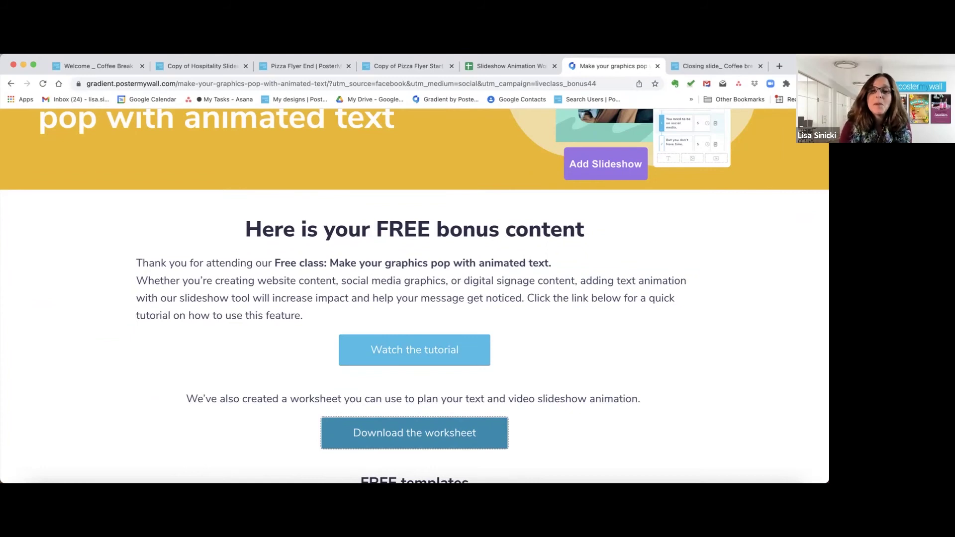
{"action": "scroll", "coordinate": [414, 298], "scroll_direction": "down", "scroll_amount": 2}
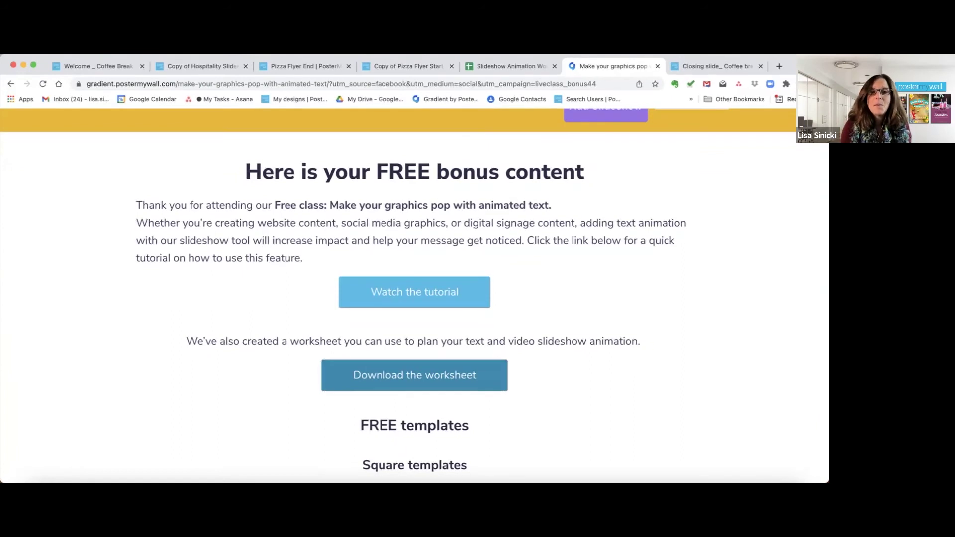
{"action": "scroll", "coordinate": [414, 348], "scroll_direction": "down", "scroll_amount": 2}
{"action": "left_click", "coordinate": [415, 327]}
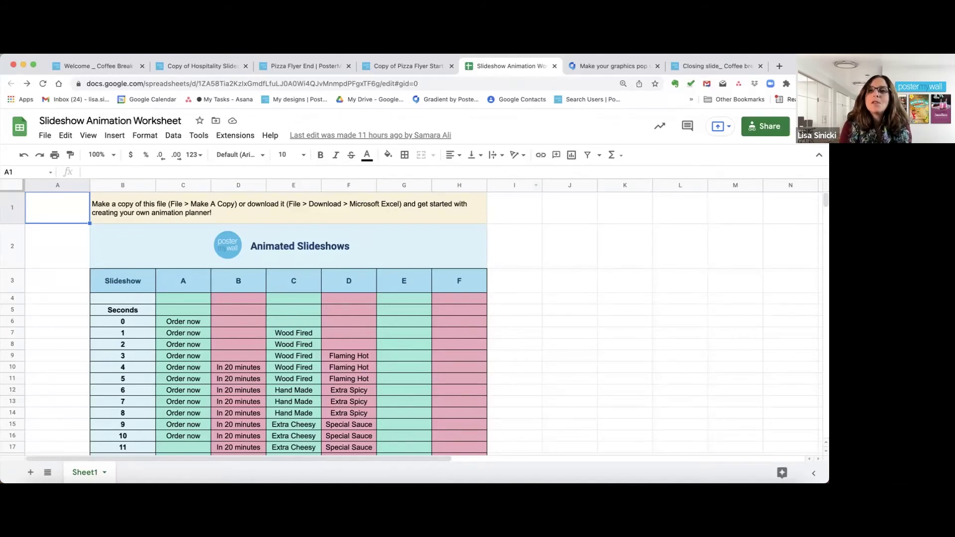
{"action": "left_click", "coordinate": [613, 66]}
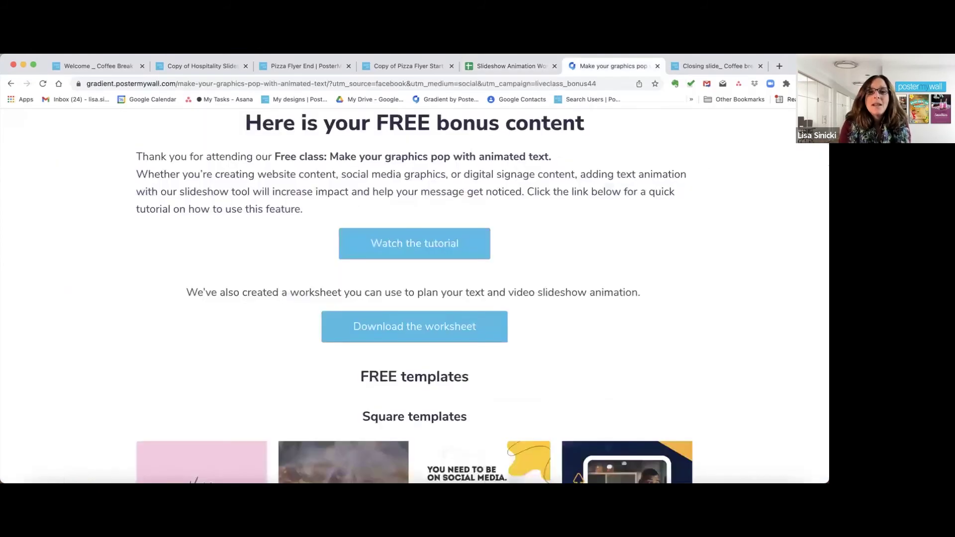
{"action": "scroll", "coordinate": [415, 298], "scroll_direction": "down", "scroll_amount": 5}
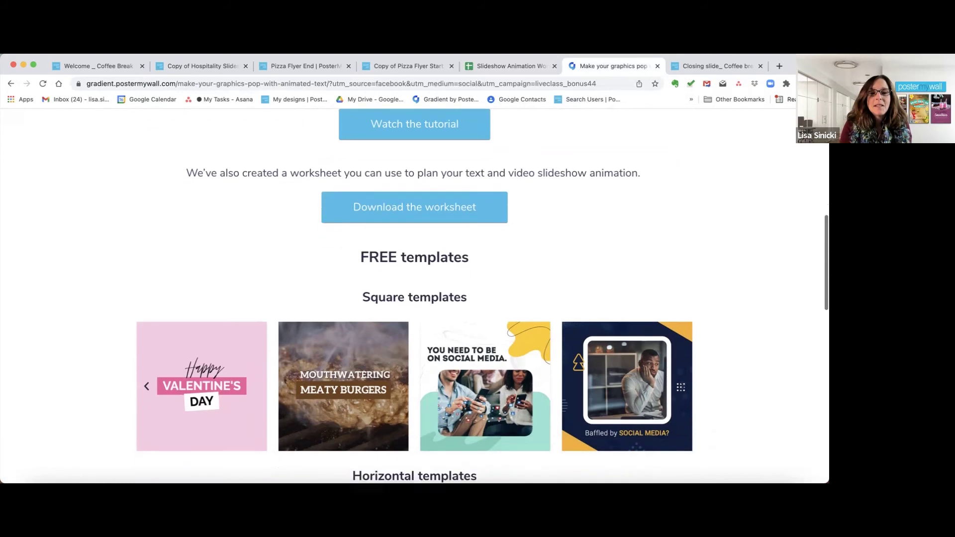
Look over the free horizontal templates and preview the animation of the Copy of Bar Digital Signage design.
{"action": "scroll", "coordinate": [414, 298], "scroll_direction": "down", "scroll_amount": 2}
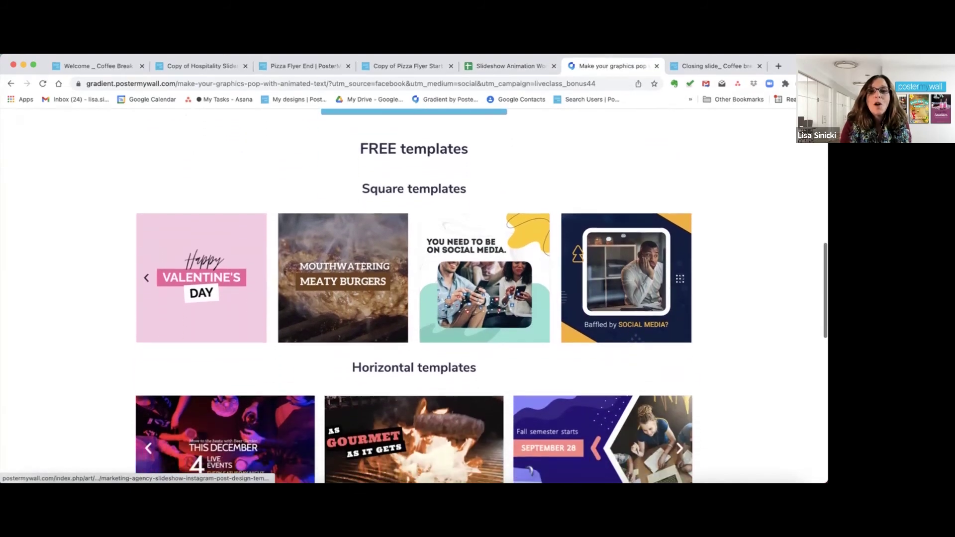
{"action": "scroll", "coordinate": [415, 298], "scroll_direction": "down", "scroll_amount": 2}
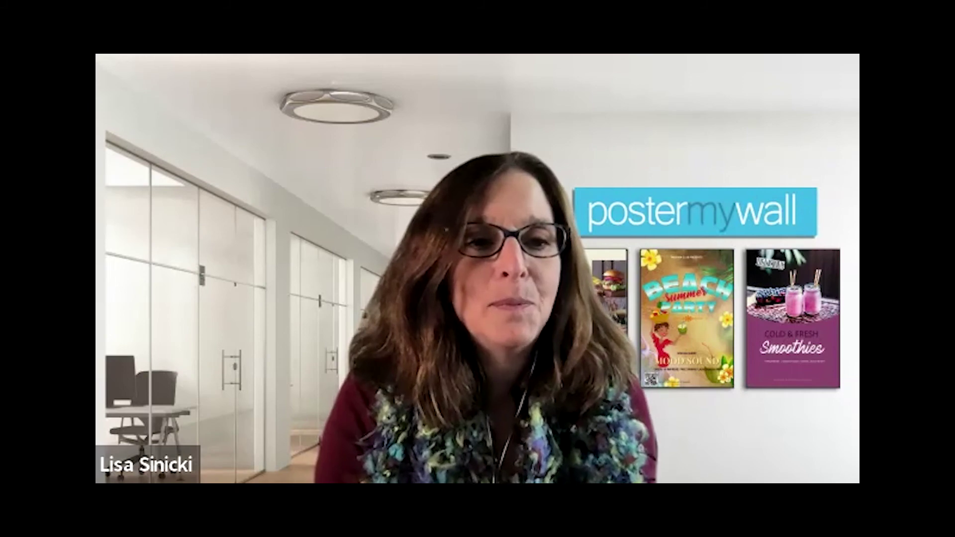
{"action": "key", "text": "space"}
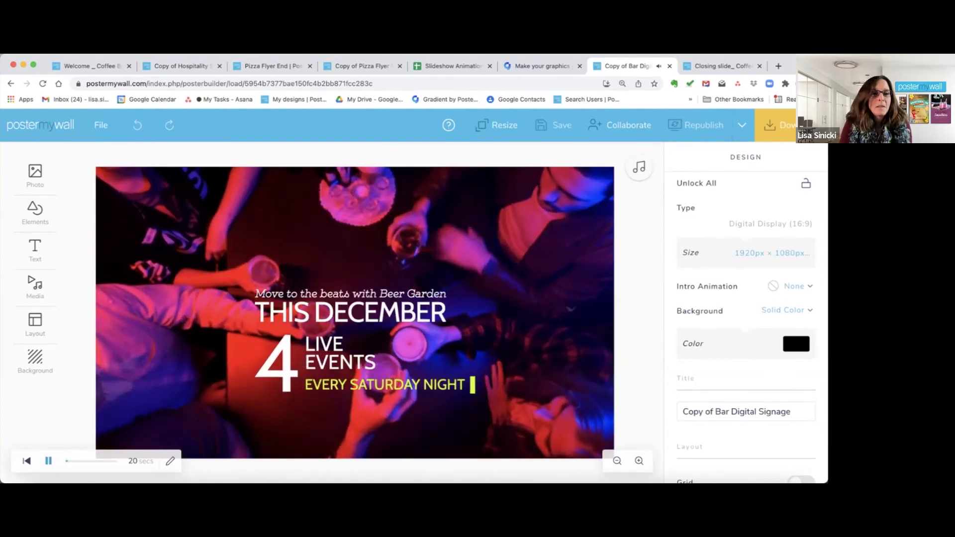
{"action": "key", "text": "space"}
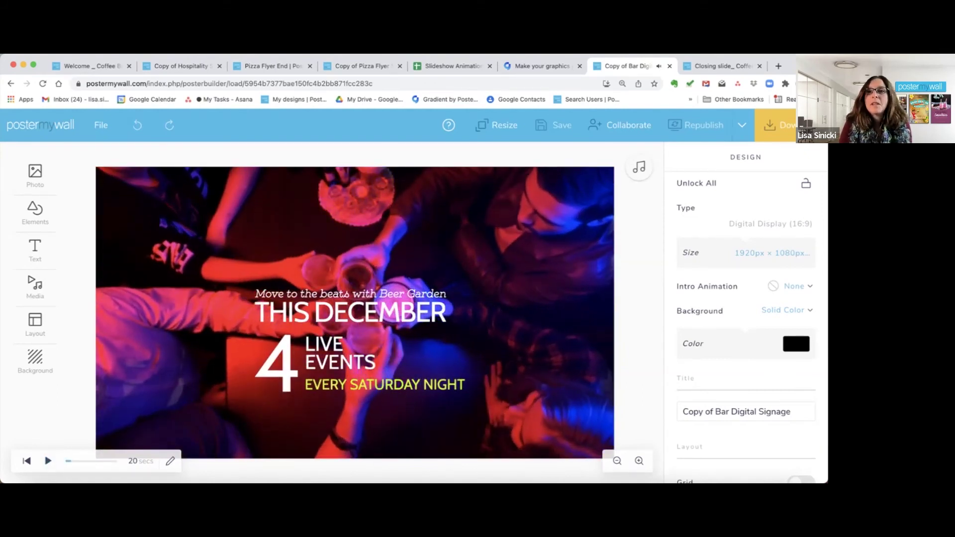
Review the bonus content page's vertical templates and other suggested classes, and bring up the Coffee Break closing slide.
{"action": "left_click", "coordinate": [542, 65]}
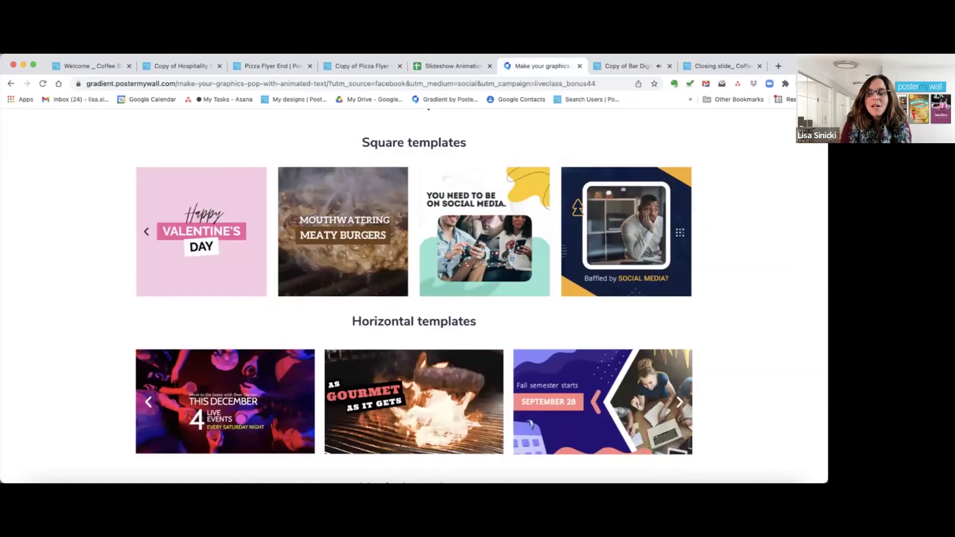
{"action": "scroll", "coordinate": [414, 298], "scroll_direction": "down", "scroll_amount": 5}
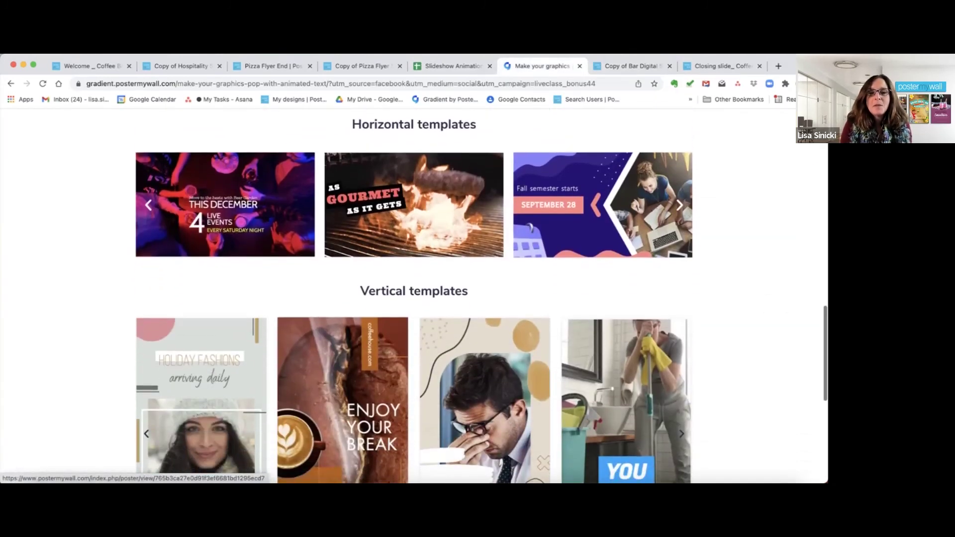
{"action": "scroll", "coordinate": [414, 298], "scroll_direction": "down", "scroll_amount": 3}
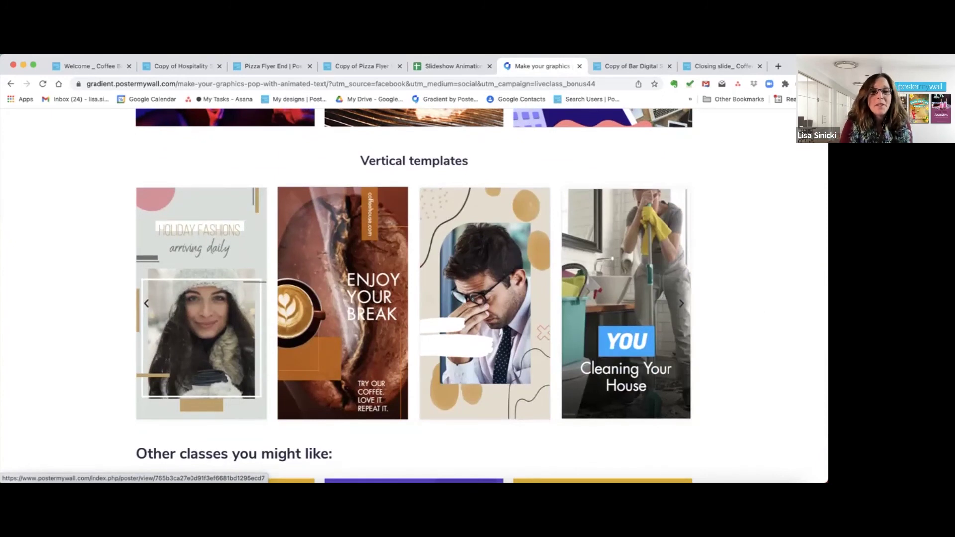
{"action": "scroll", "coordinate": [414, 298], "scroll_direction": "down", "scroll_amount": 4}
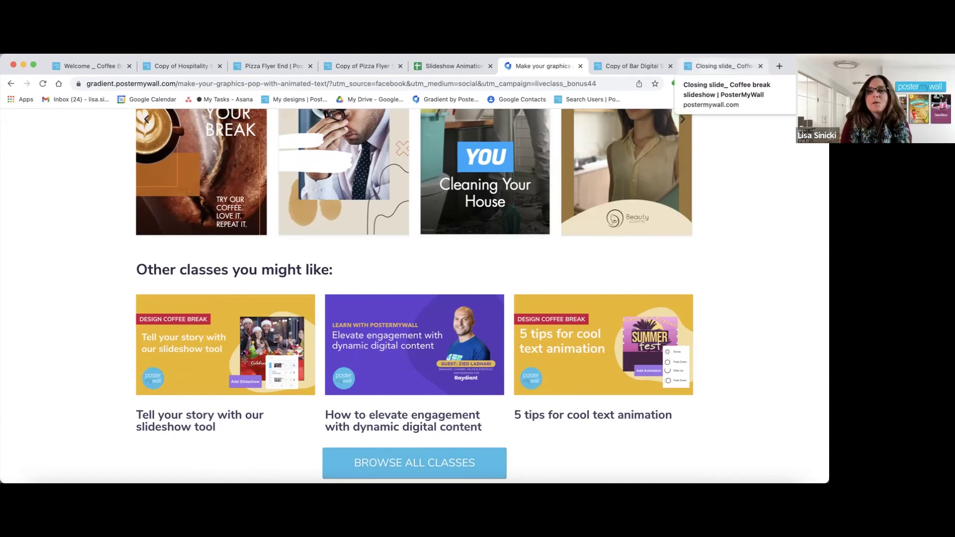
{"action": "left_click", "coordinate": [722, 66]}
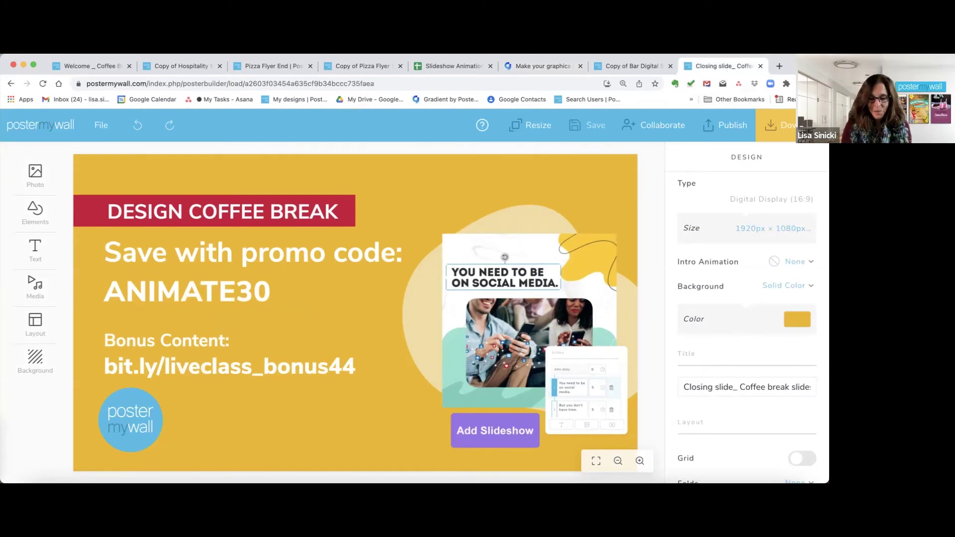